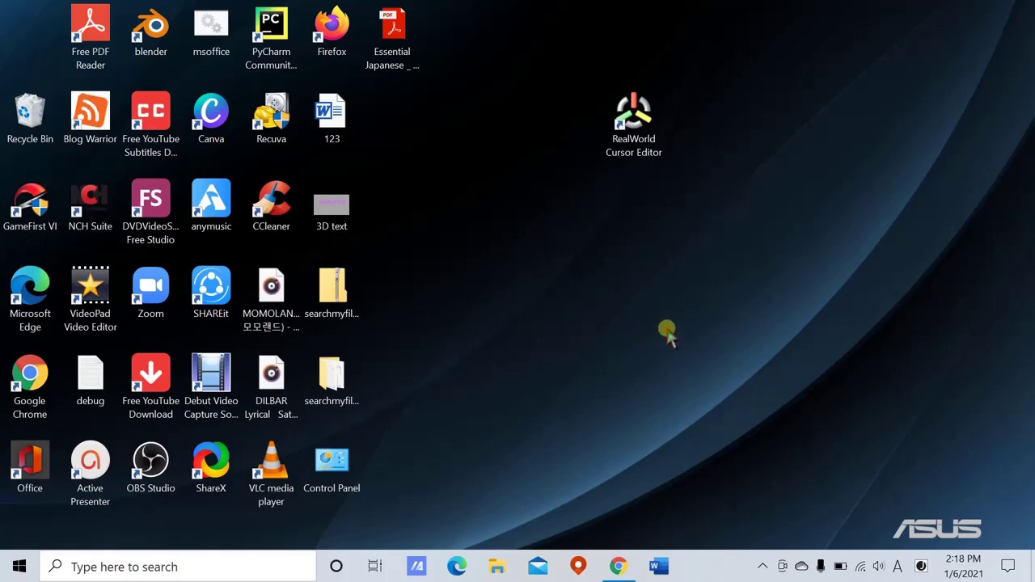
- Review the RealWorld Cursor Editor download page in Chrome, then return to the desktop
{"action": "left_click", "coordinate": [618, 568]}
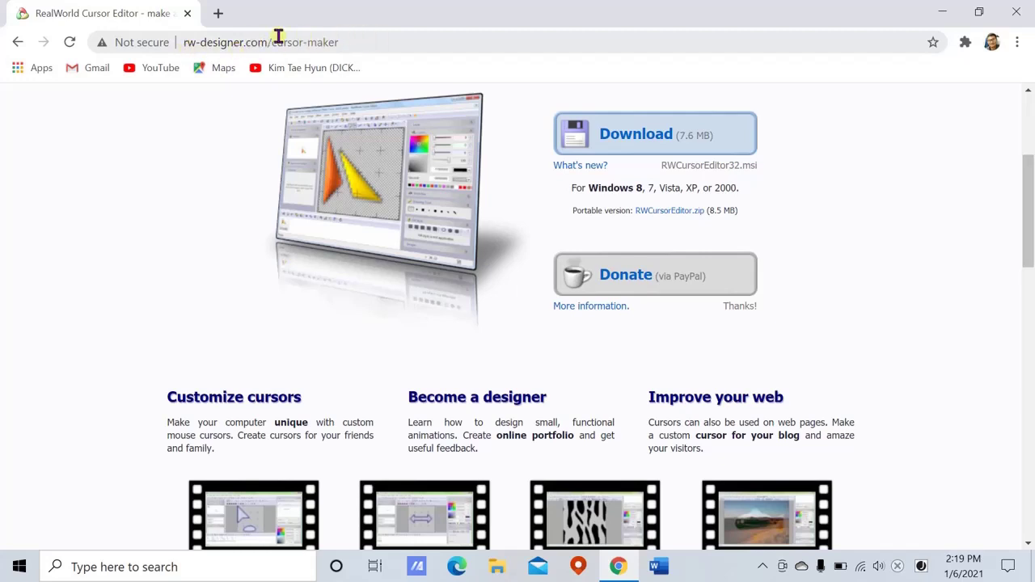
{"action": "scroll", "coordinate": [176, 139], "scroll_direction": "up", "scroll_amount": 3}
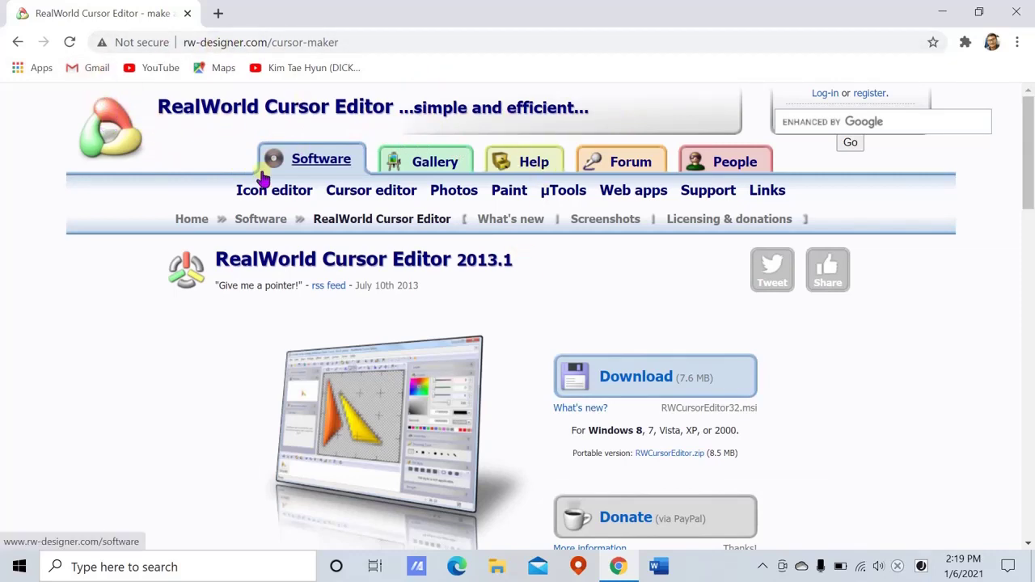
{"action": "scroll", "coordinate": [263, 178], "scroll_direction": "down", "scroll_amount": 1}
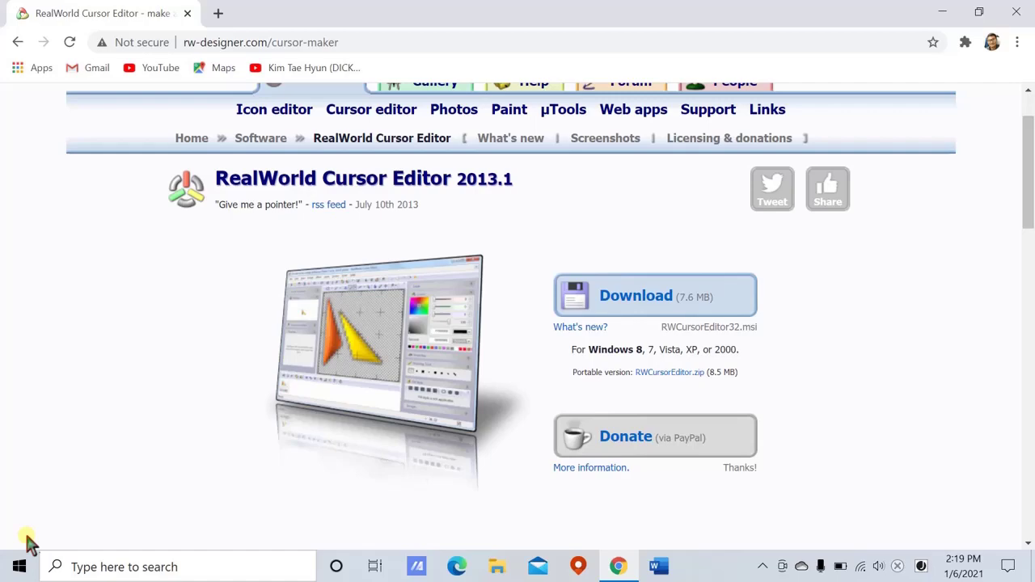
{"action": "left_click", "coordinate": [943, 12]}
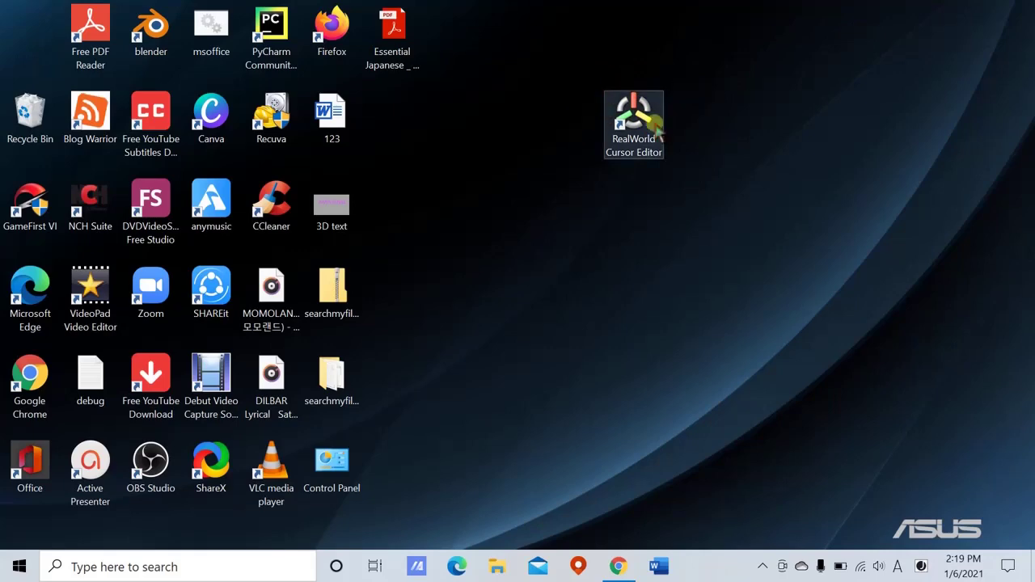
- Launch RealWorld Cursor Editor from the desktop and look through its online tutorials list
{"action": "double_click", "coordinate": [634, 155]}
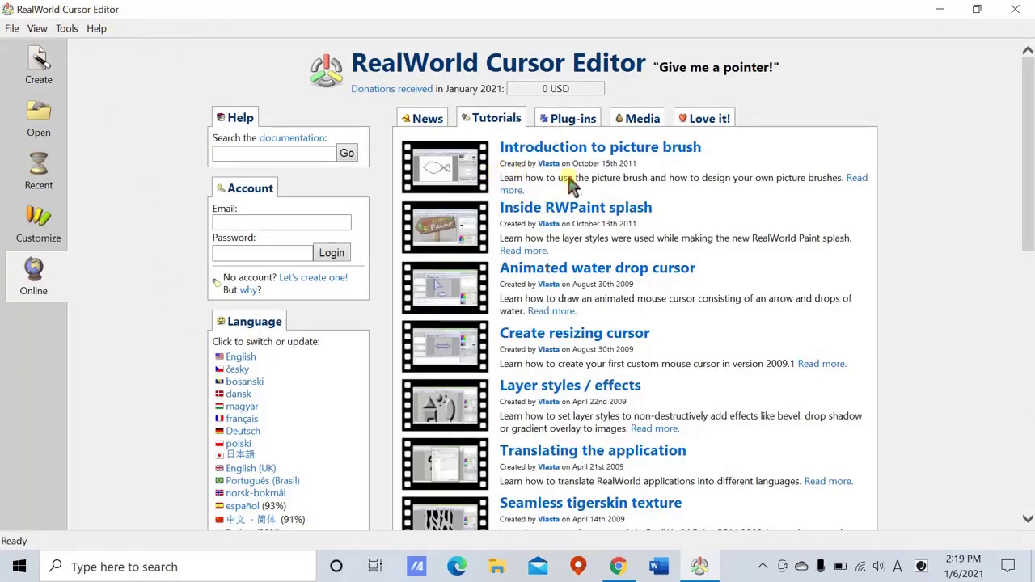
{"action": "scroll", "coordinate": [558, 182], "scroll_direction": "down", "scroll_amount": 5}
{"action": "scroll", "coordinate": [558, 186], "scroll_direction": "up", "scroll_amount": 5}
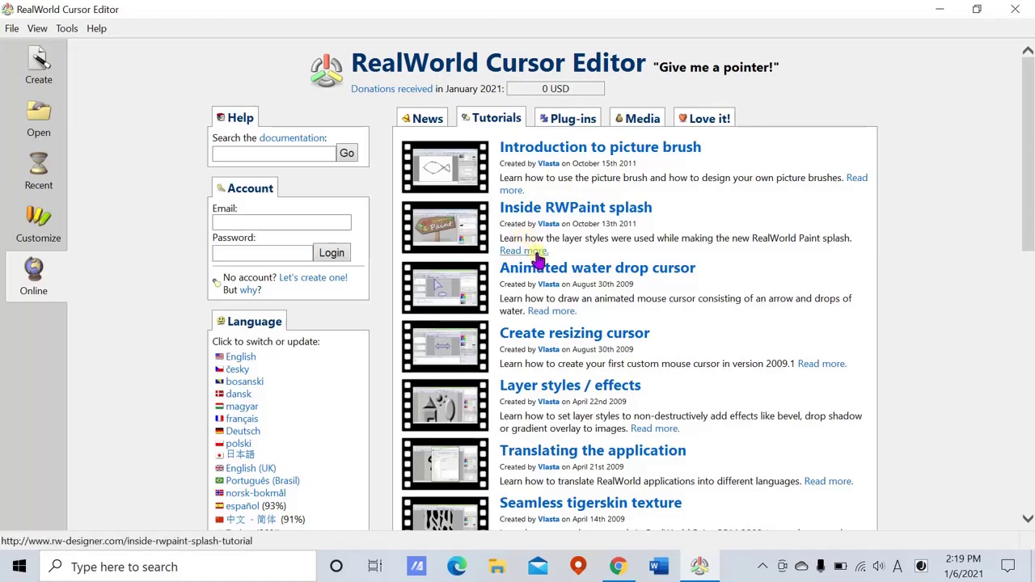
{"action": "scroll", "coordinate": [533, 283], "scroll_direction": "down", "scroll_amount": 4}
{"action": "scroll", "coordinate": [511, 273], "scroll_direction": "up", "scroll_amount": 4}
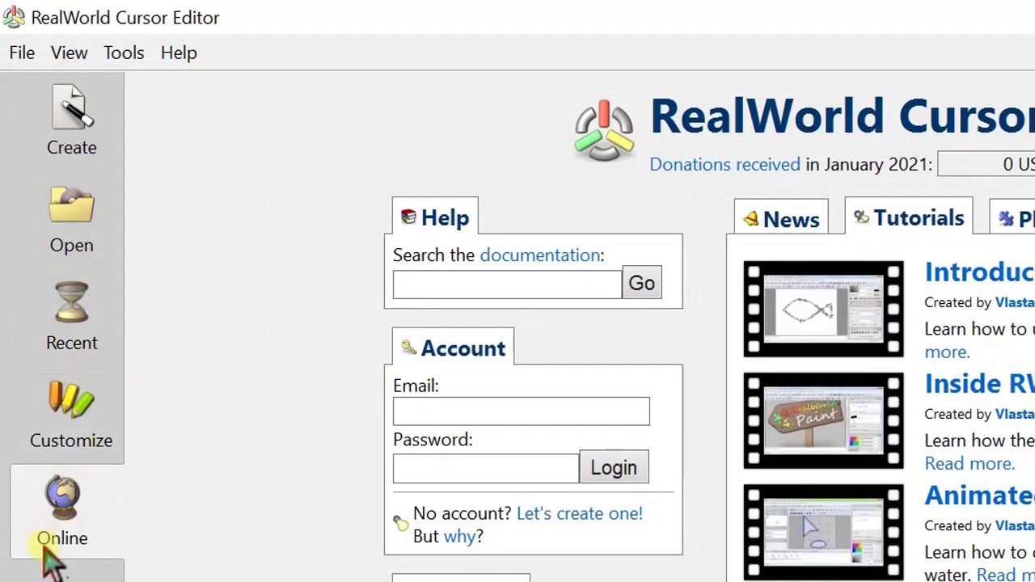
- Create a new mouse cursor with the 32 - default canvas size and 32 bits - smooth edges color depth
{"action": "left_click", "coordinate": [73, 144]}
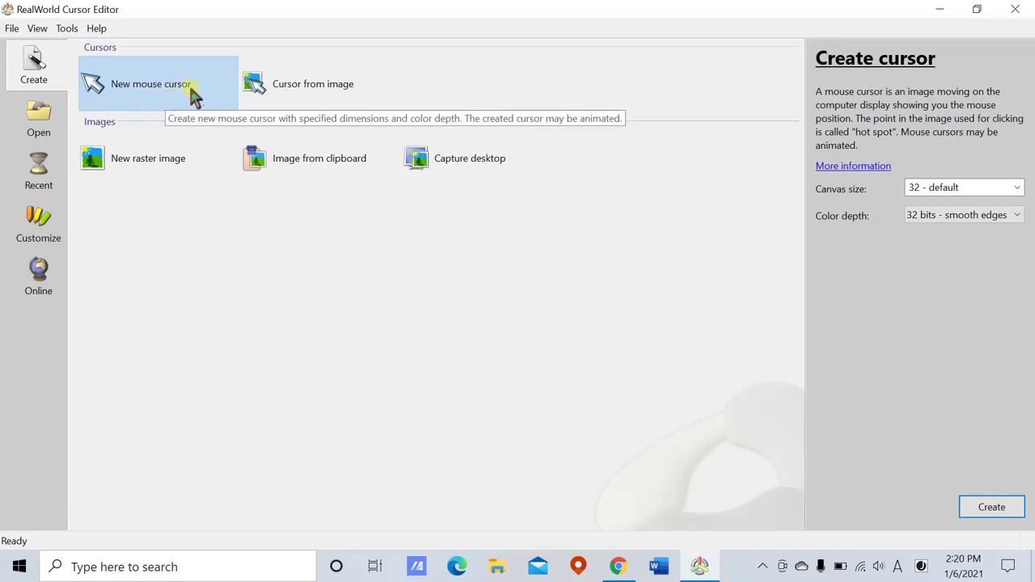
{"action": "left_click", "coordinate": [324, 92]}
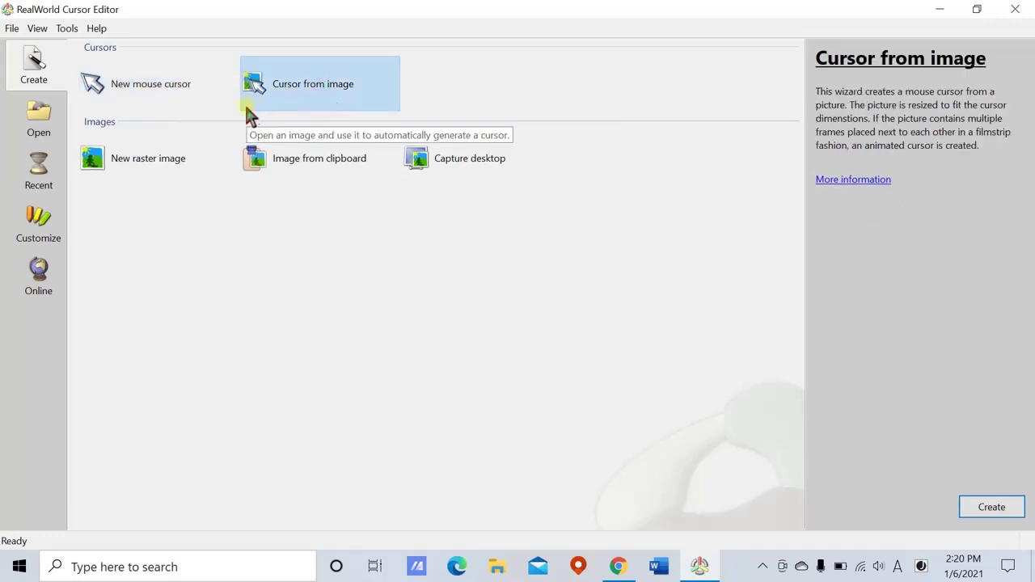
{"action": "left_click", "coordinate": [158, 94]}
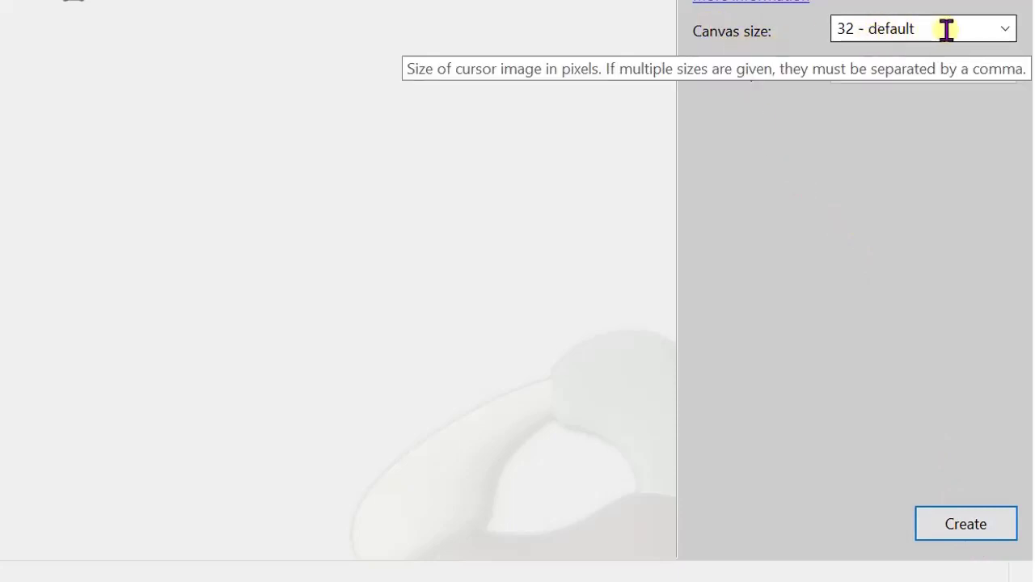
{"action": "left_click", "coordinate": [1006, 28]}
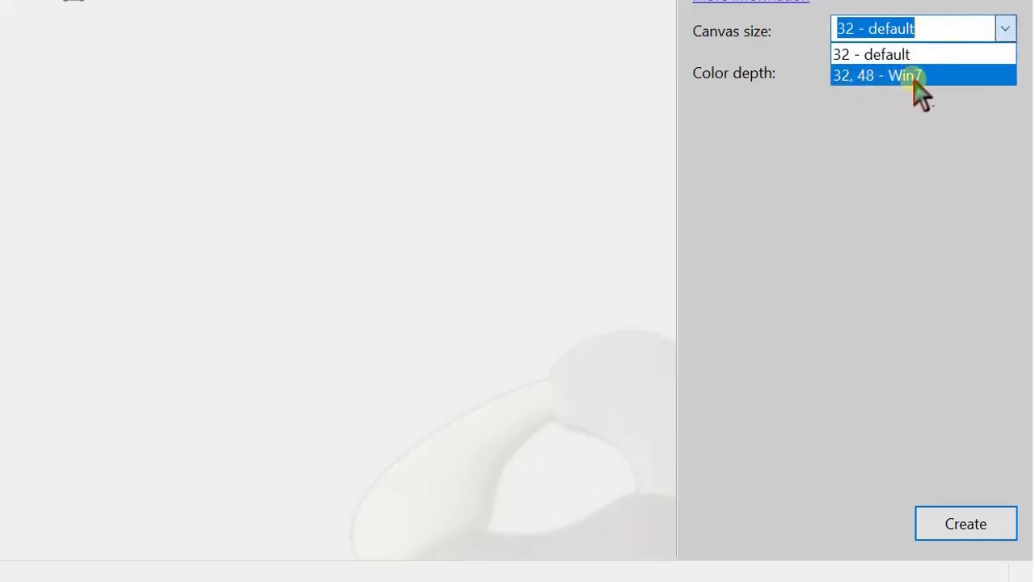
{"action": "left_click", "coordinate": [1008, 34]}
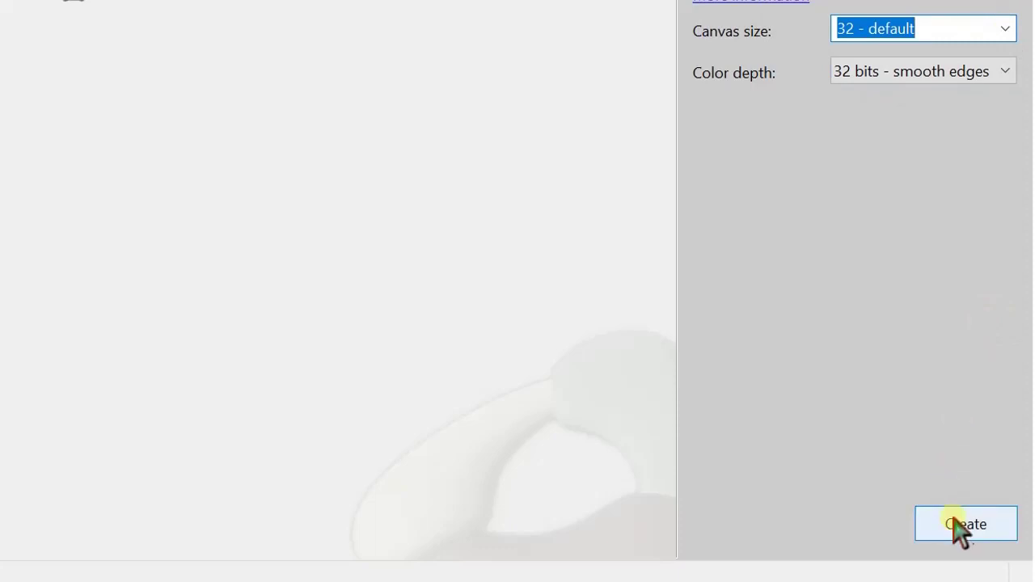
{"action": "left_click", "coordinate": [960, 530]}
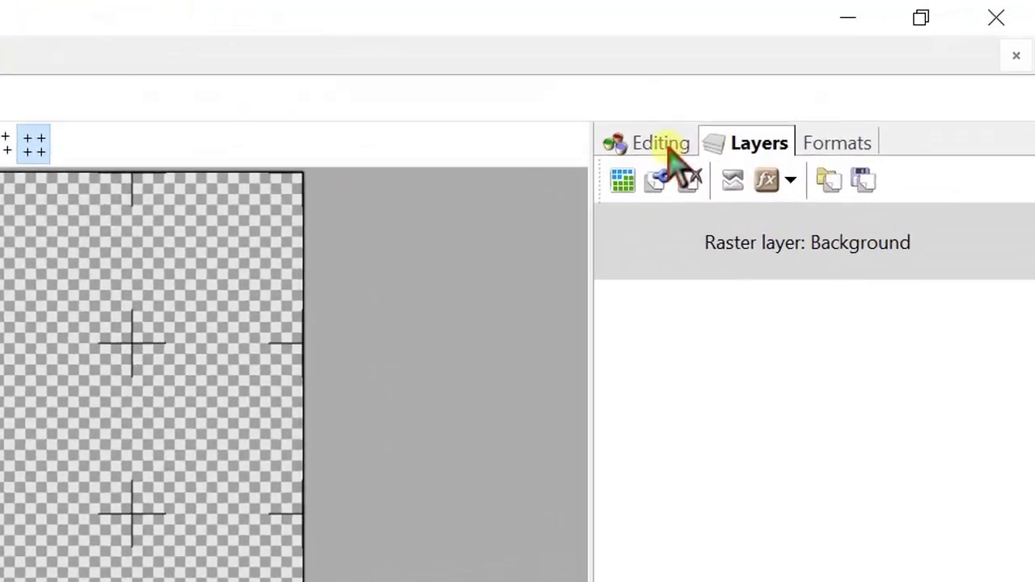
{"action": "left_click", "coordinate": [703, 155]}
{"action": "left_click", "coordinate": [829, 154]}
{"action": "left_click", "coordinate": [756, 152]}
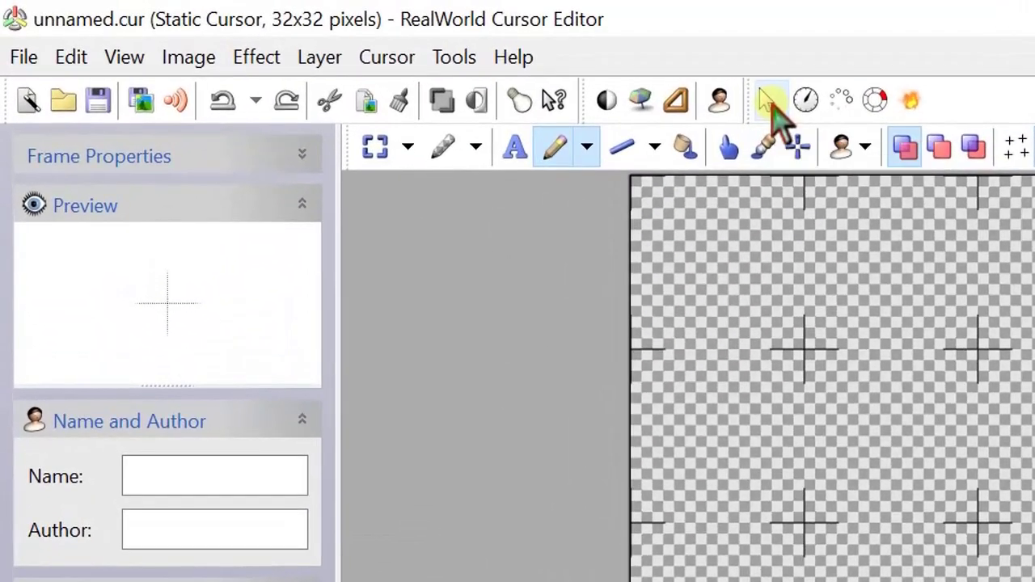
- Start an arrow shape, try the Up and Up-right directions, settle on Up-left, and set head size 66 and tail size 0
{"action": "left_click", "coordinate": [772, 105]}
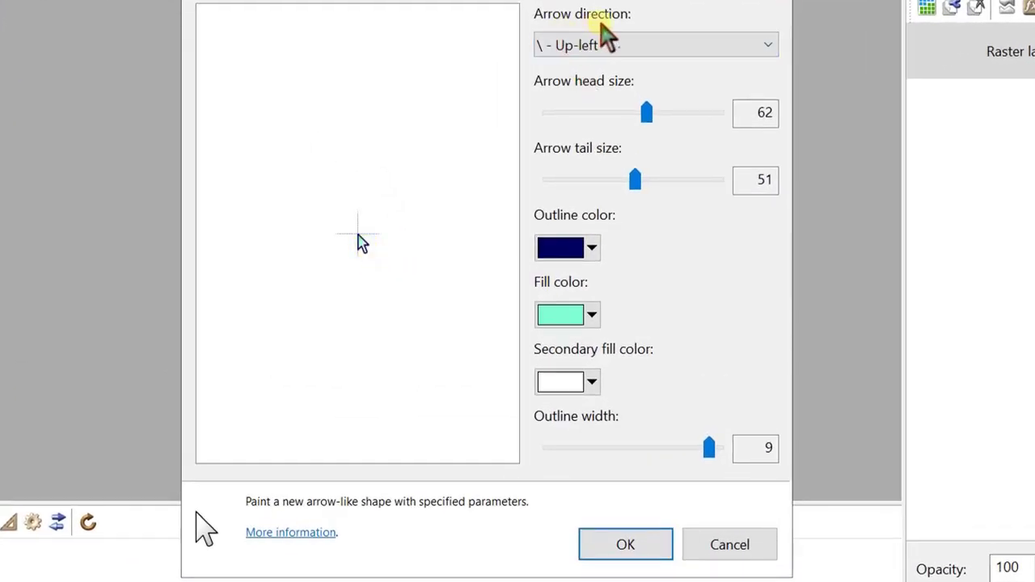
{"action": "left_click", "coordinate": [764, 46]}
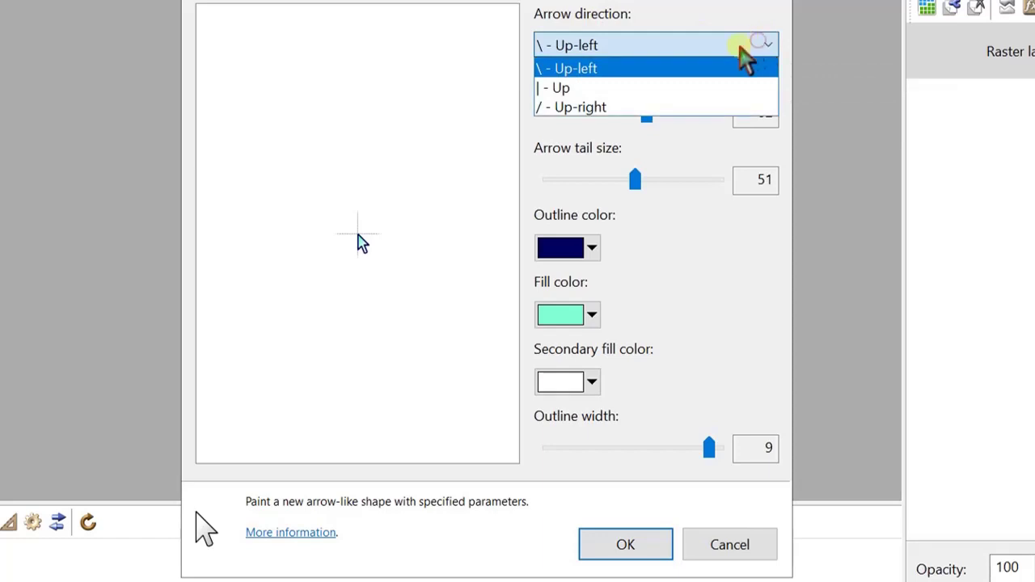
{"action": "left_click", "coordinate": [592, 89]}
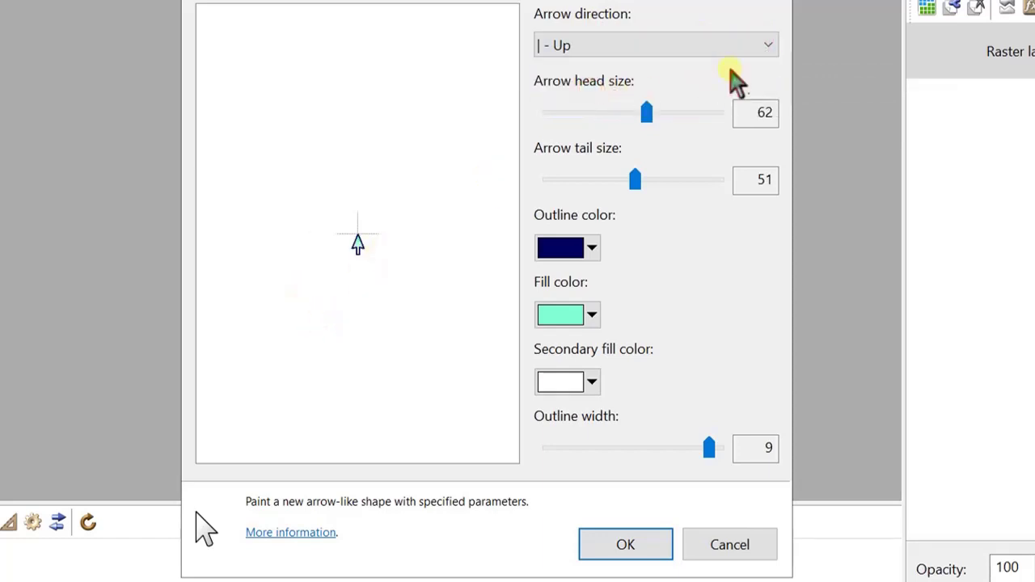
{"action": "left_click", "coordinate": [760, 45]}
{"action": "left_click", "coordinate": [575, 106]}
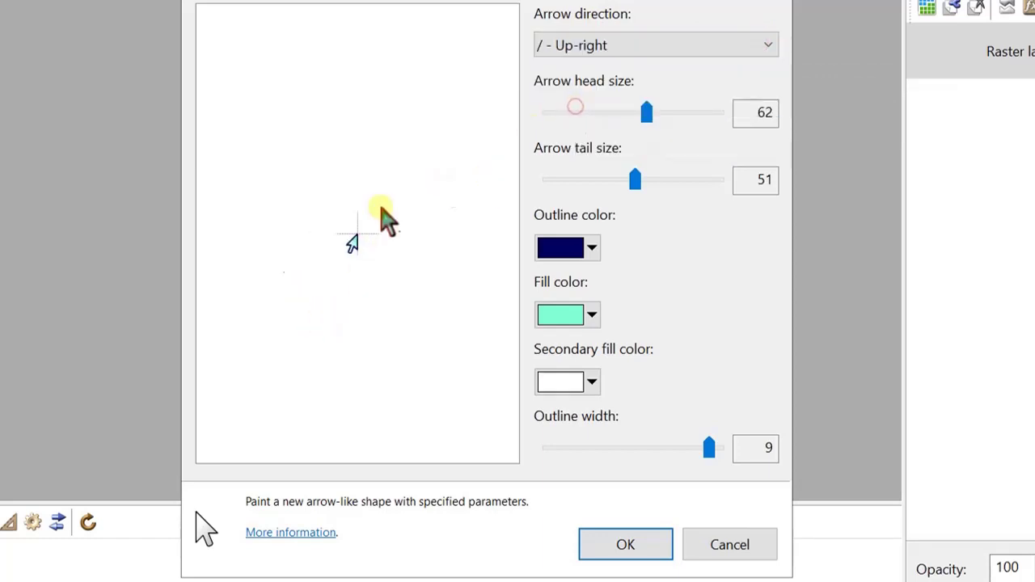
{"action": "left_click", "coordinate": [765, 46]}
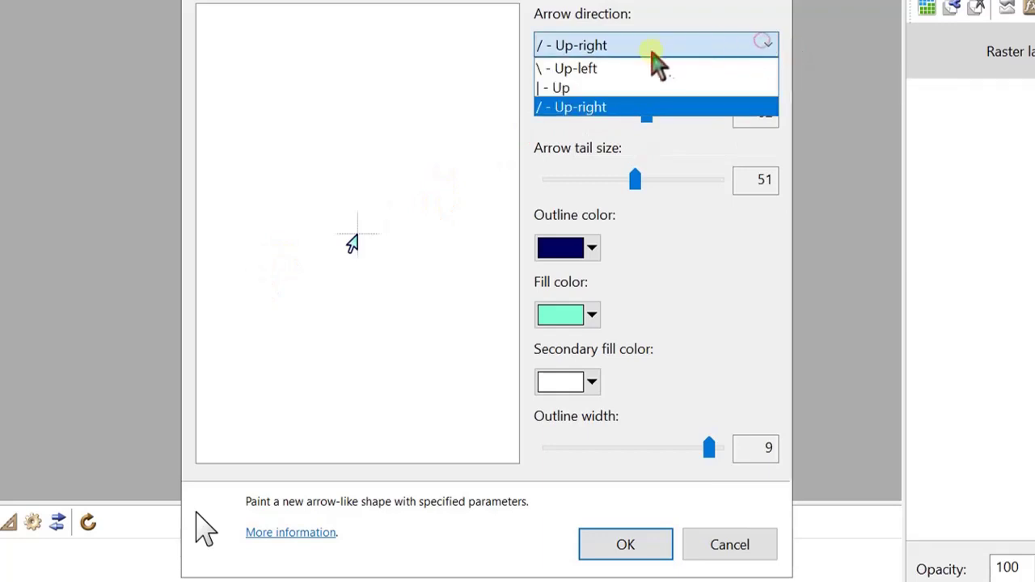
{"action": "left_click", "coordinate": [579, 67]}
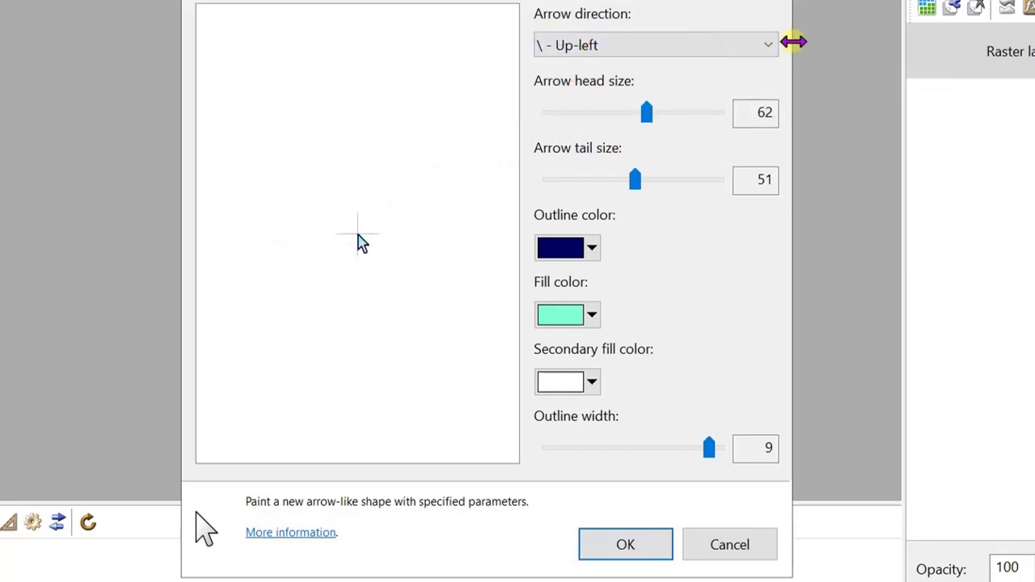
{"action": "mouse_move", "coordinate": [646, 110]}
{"action": "left_mouse_down"}
{"action": "mouse_move", "coordinate": [647, 121]}
{"action": "mouse_move", "coordinate": [654, 112]}
{"action": "mouse_move", "coordinate": [682, 115]}
{"action": "mouse_move", "coordinate": [635, 115]}
{"action": "mouse_move", "coordinate": [656, 114]}
{"action": "left_mouse_up"}
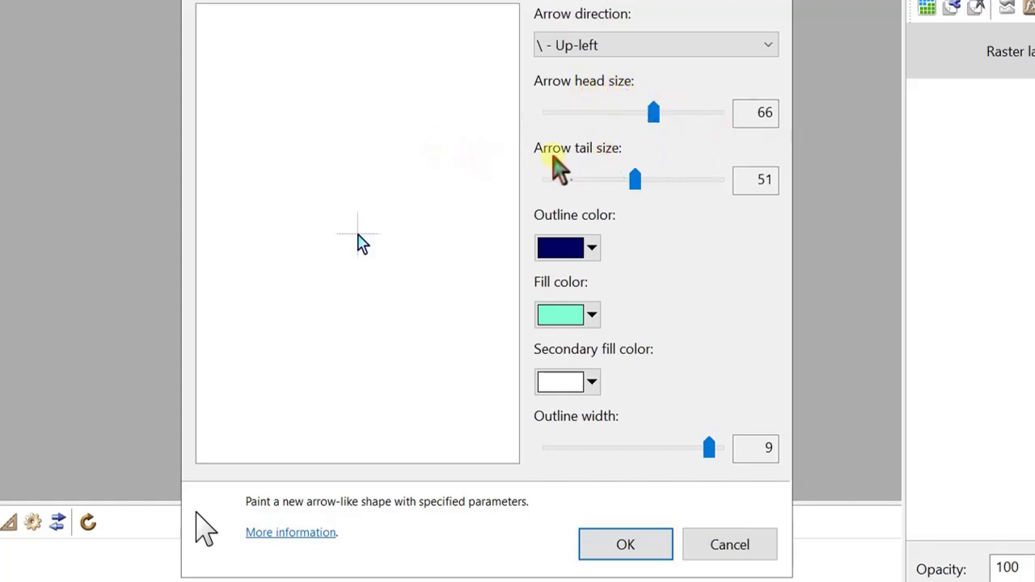
{"action": "left_click_drag", "start_coordinate": [642, 183], "coordinate": [540, 185]}
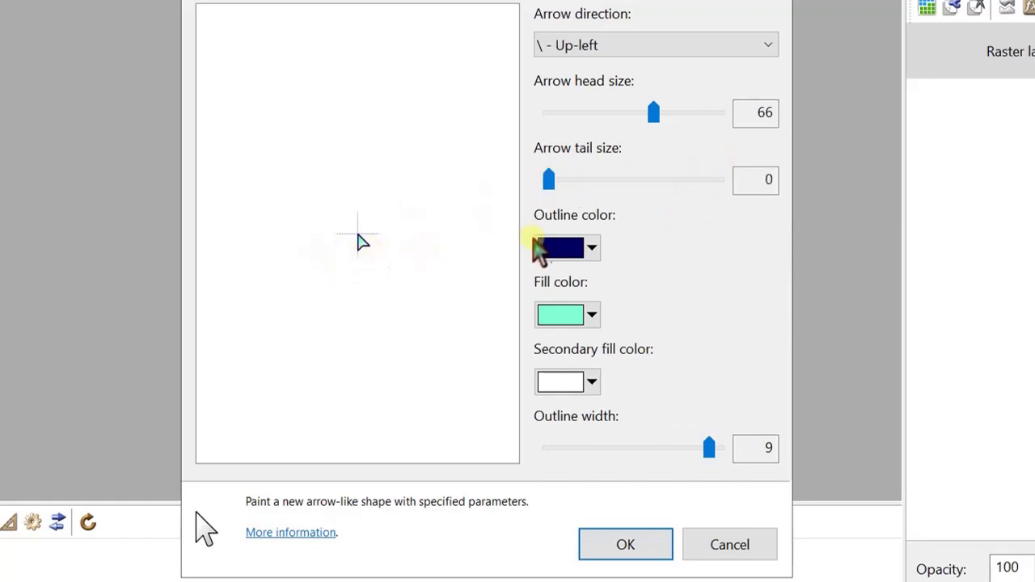
- Give the arrow a dark red outline, green fill and pale lavender secondary fill, keep outline width 9, and create it
{"action": "left_click", "coordinate": [593, 248]}
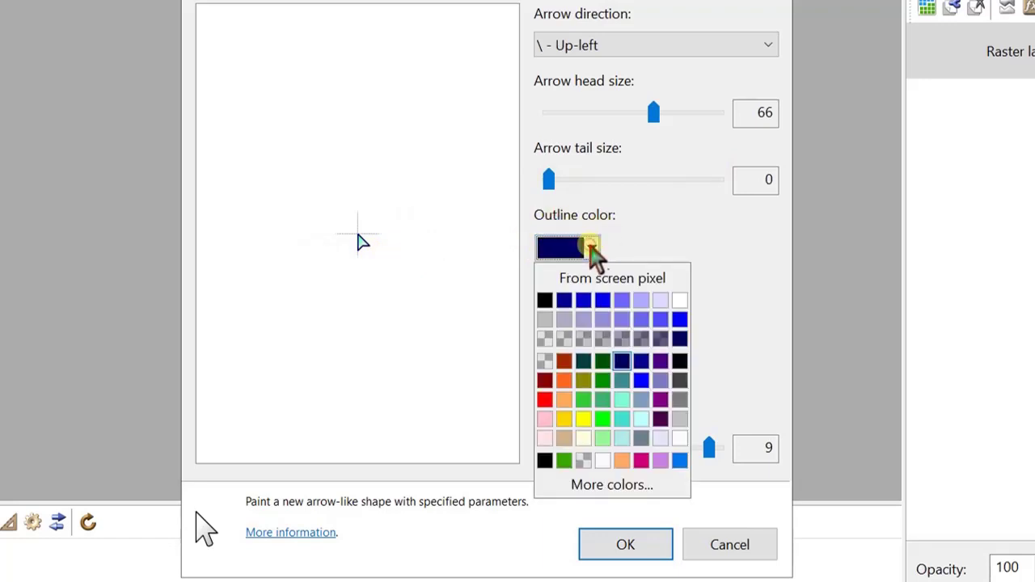
{"action": "left_click", "coordinate": [563, 374]}
{"action": "left_click", "coordinate": [597, 316]}
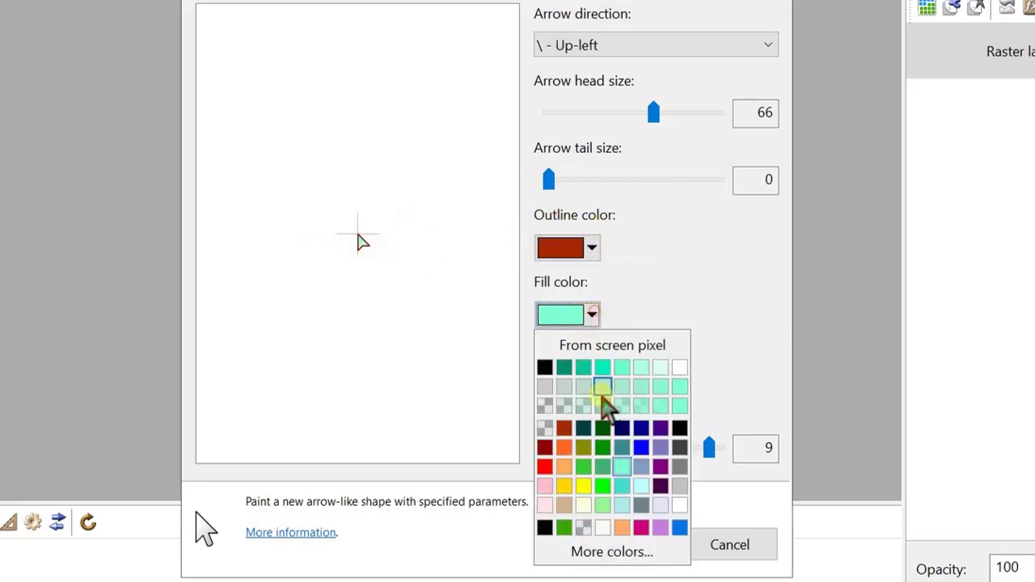
{"action": "left_click", "coordinate": [602, 453]}
{"action": "left_click", "coordinate": [592, 382]}
{"action": "left_click", "coordinate": [624, 570]}
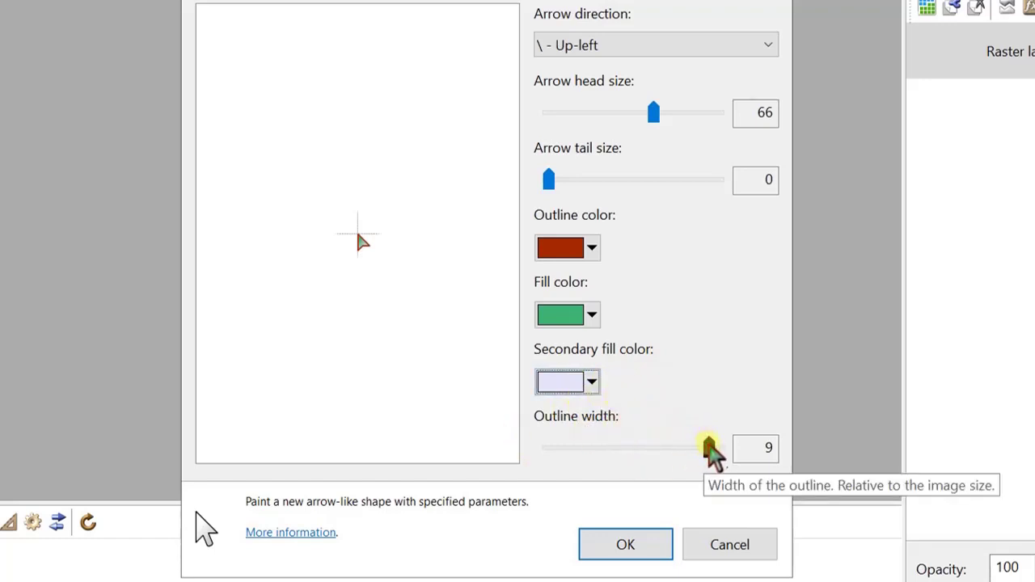
{"action": "left_click_drag", "start_coordinate": [708, 450], "coordinate": [717, 473]}
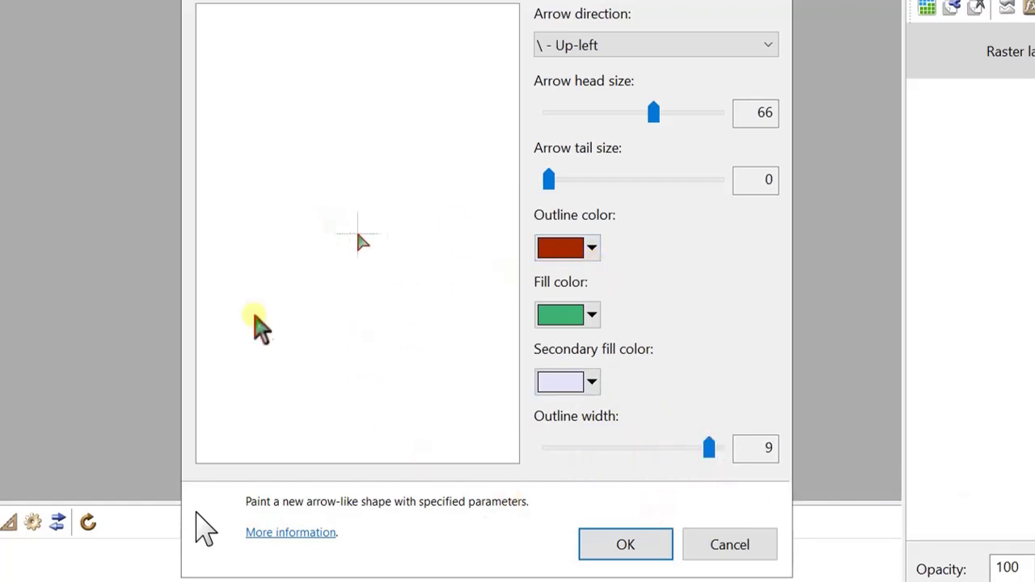
{"action": "left_click", "coordinate": [626, 548]}
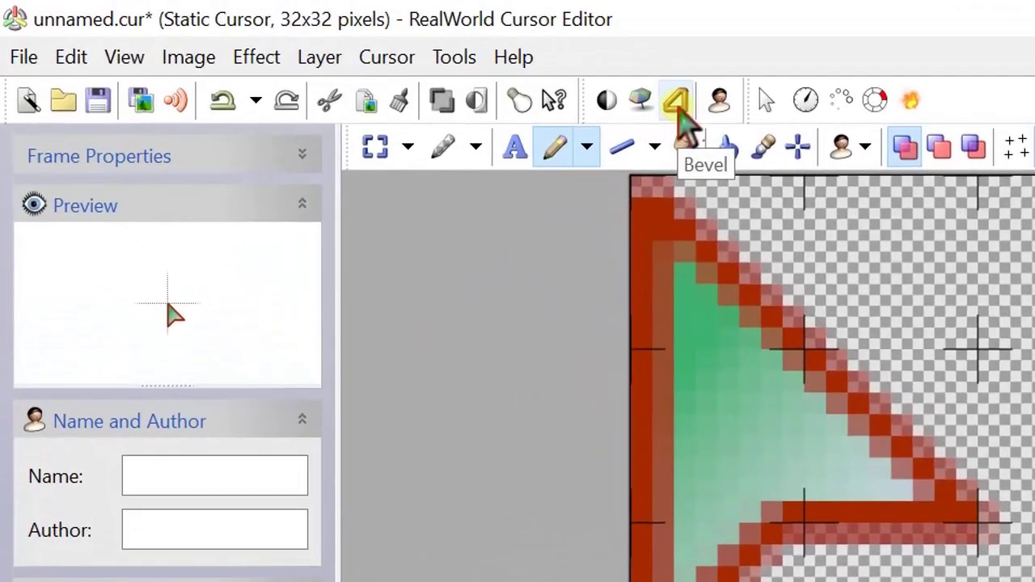
- Apply a Bevel effect to the arrow using the Bevel edges method
{"action": "left_click", "coordinate": [341, 55]}
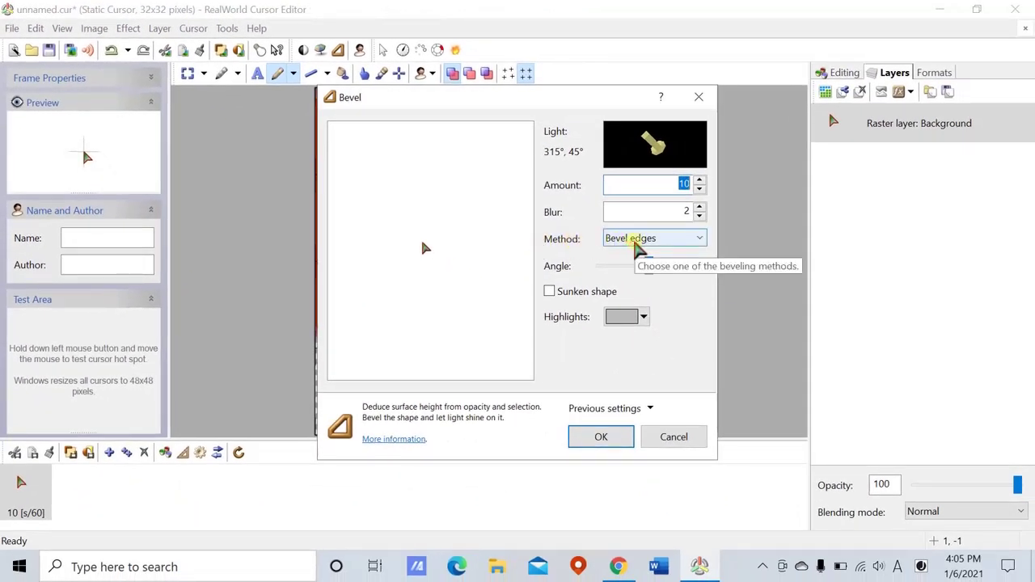
{"action": "left_click", "coordinate": [639, 243]}
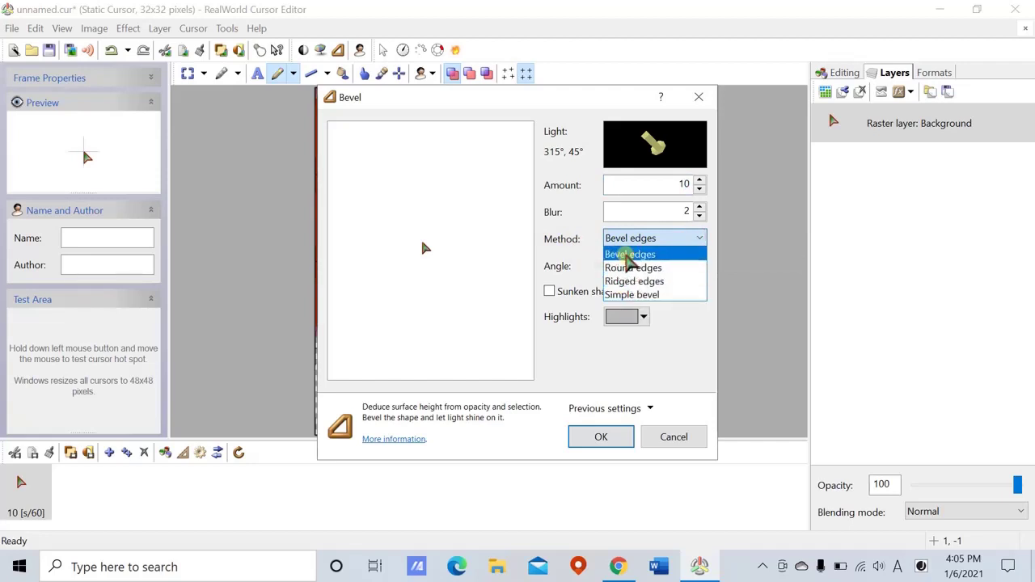
{"action": "left_click", "coordinate": [629, 257]}
{"action": "mouse_move", "coordinate": [651, 271]}
{"action": "left_mouse_down"}
{"action": "mouse_move", "coordinate": [635, 270]}
{"action": "mouse_move", "coordinate": [693, 270]}
{"action": "mouse_move", "coordinate": [651, 272]}
{"action": "left_mouse_up"}
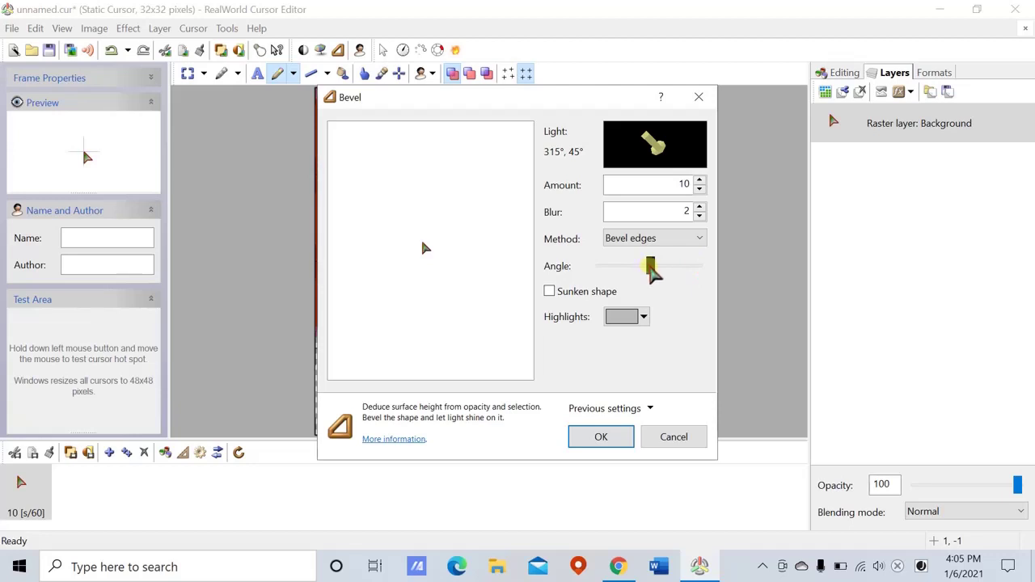
{"action": "left_click", "coordinate": [601, 437]}
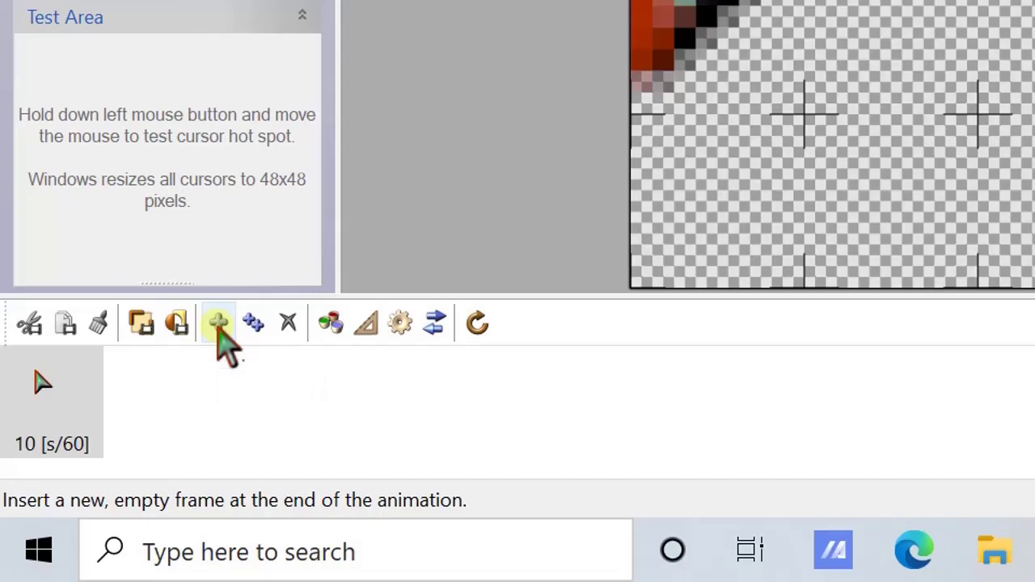
- Add a second frame with an up-left arrow in green outline and aquamarine fill, and bevel it using the Round edges method
{"action": "left_click", "coordinate": [219, 324]}
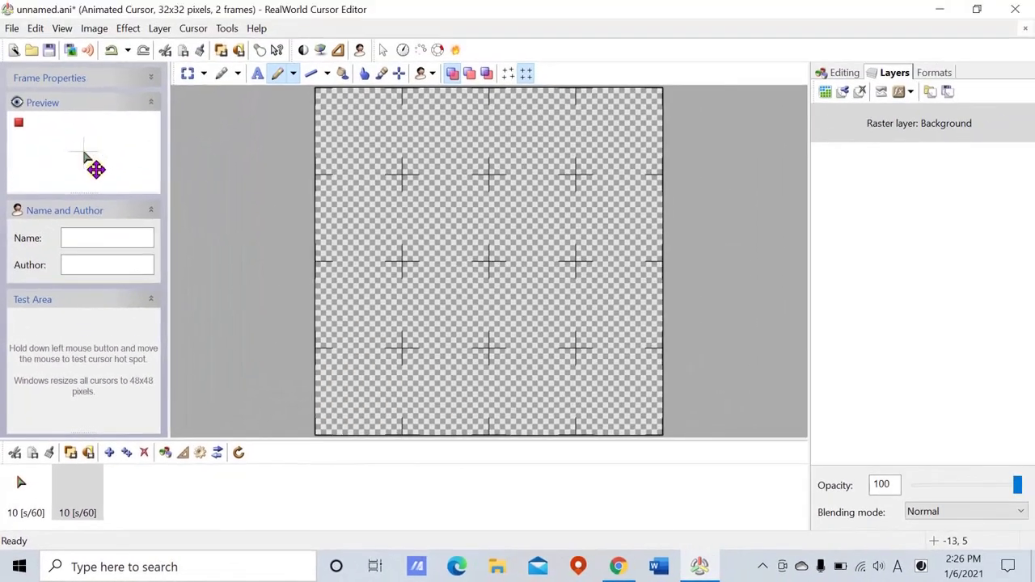
{"action": "left_click", "coordinate": [385, 51]}
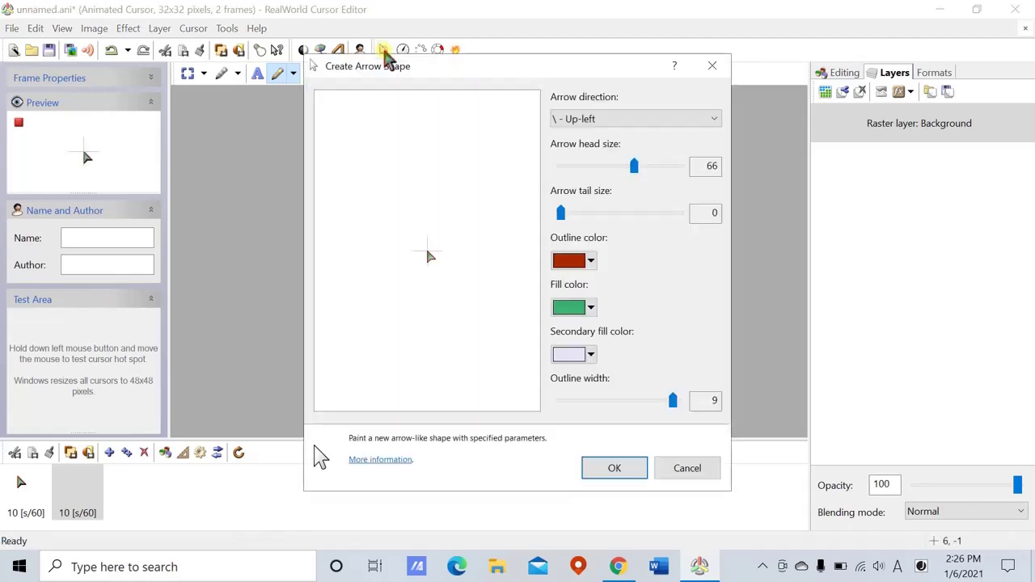
{"action": "left_click", "coordinate": [590, 260]}
{"action": "left_click", "coordinate": [598, 366]}
{"action": "left_click", "coordinate": [591, 307]}
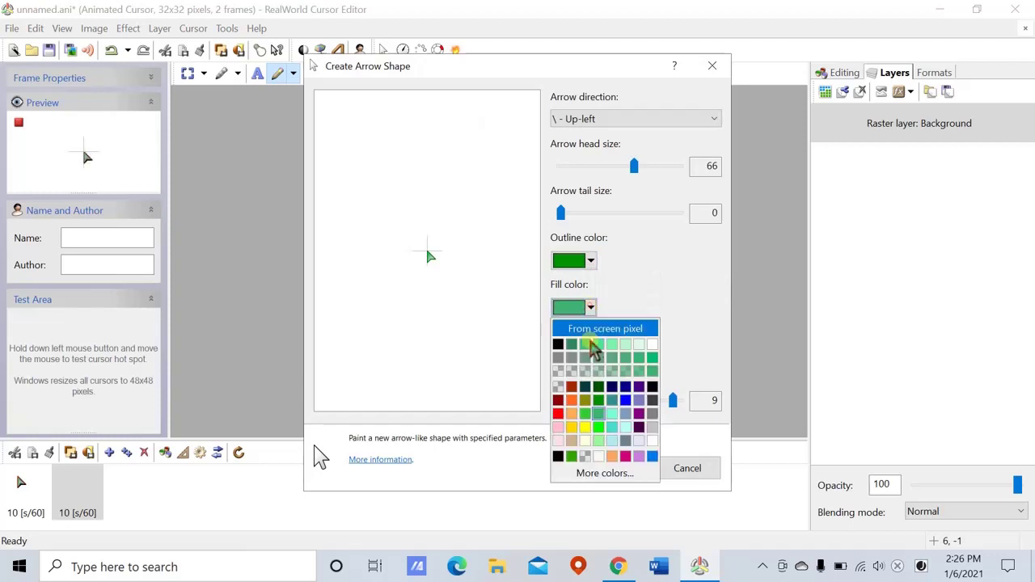
{"action": "left_click", "coordinate": [608, 415]}
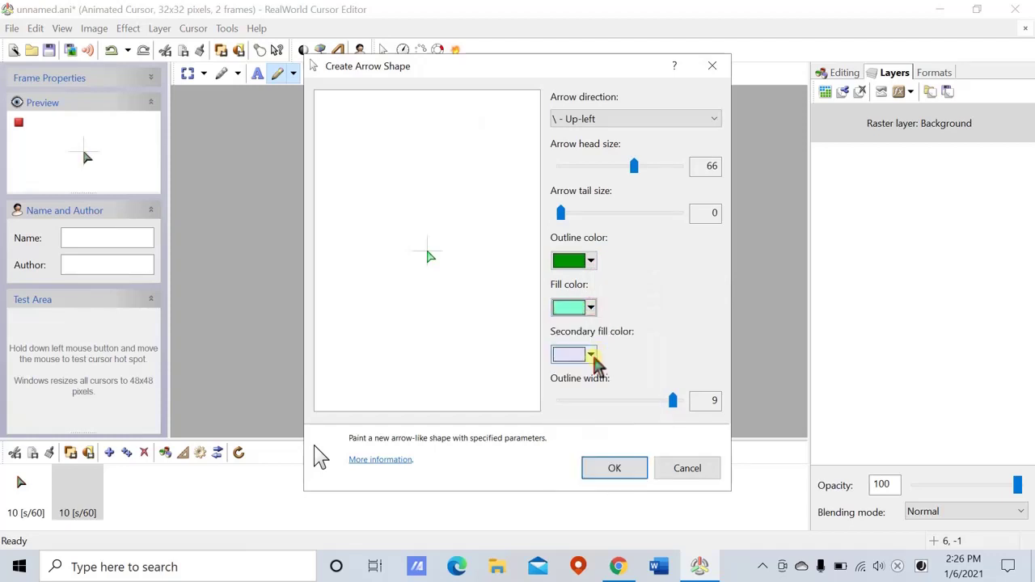
{"action": "left_click", "coordinate": [615, 469]}
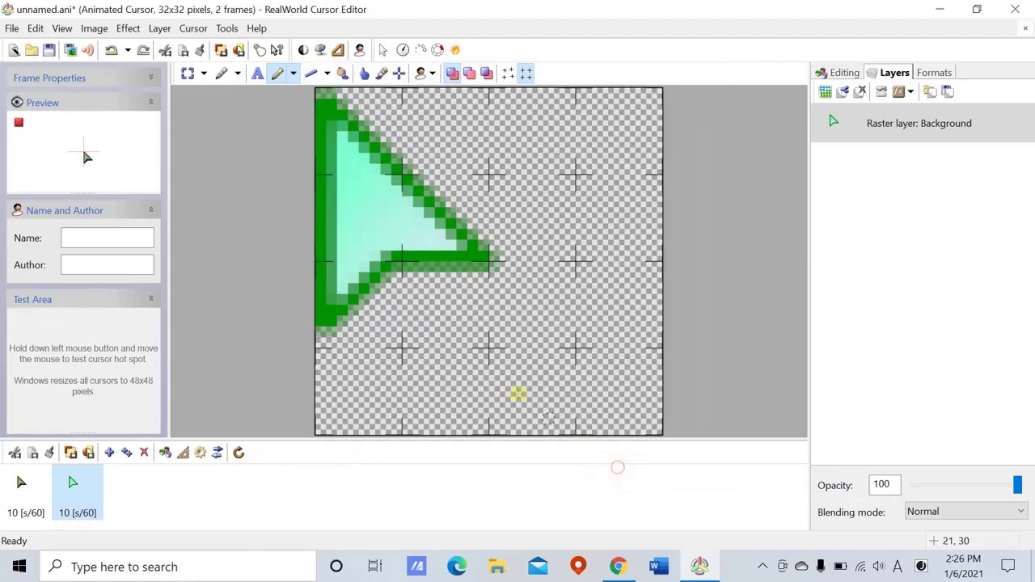
{"action": "left_click", "coordinate": [339, 49]}
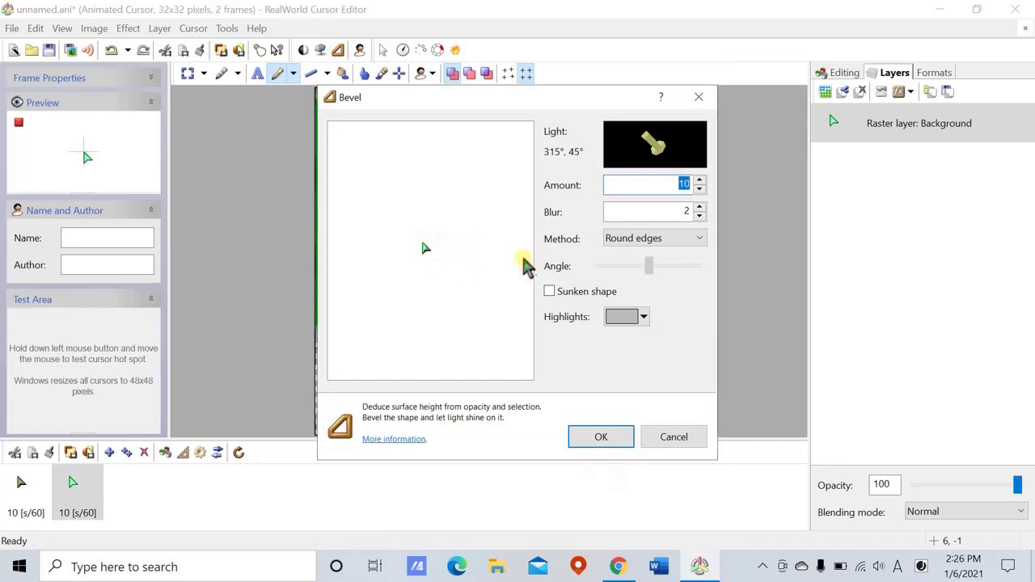
{"action": "left_click", "coordinate": [601, 441]}
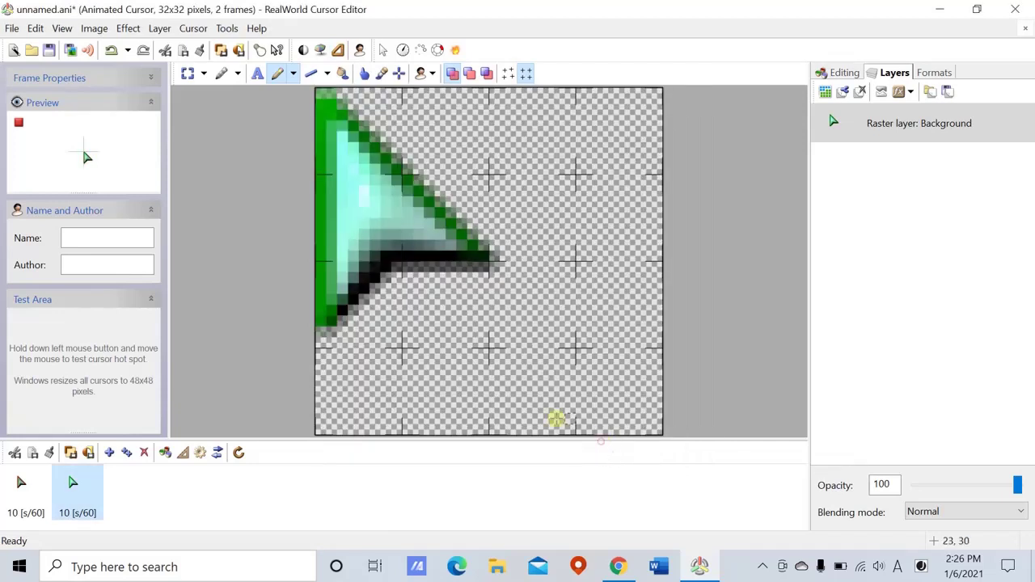
- Add a third frame with an arrow in dark teal outline and turquoise fill, and apply the Round edges bevel to it
{"action": "left_click", "coordinate": [109, 454]}
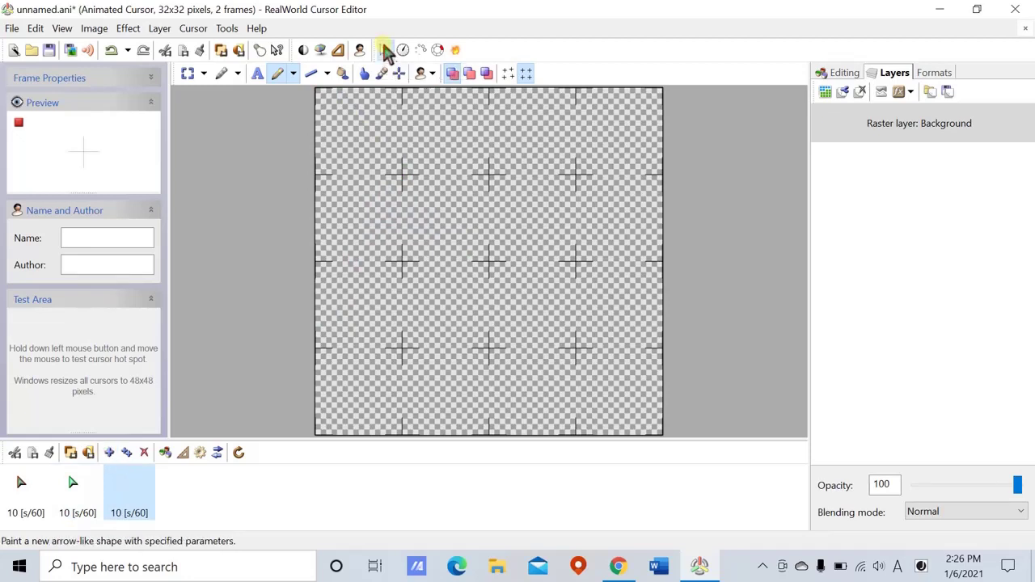
{"action": "left_click", "coordinate": [387, 53]}
{"action": "left_click", "coordinate": [590, 260]}
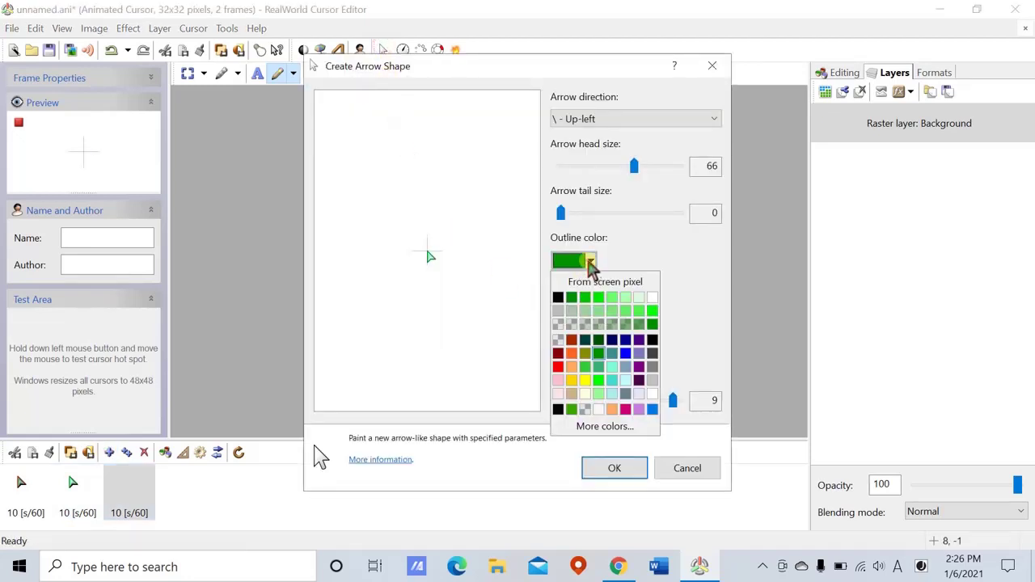
{"action": "left_click", "coordinate": [591, 345]}
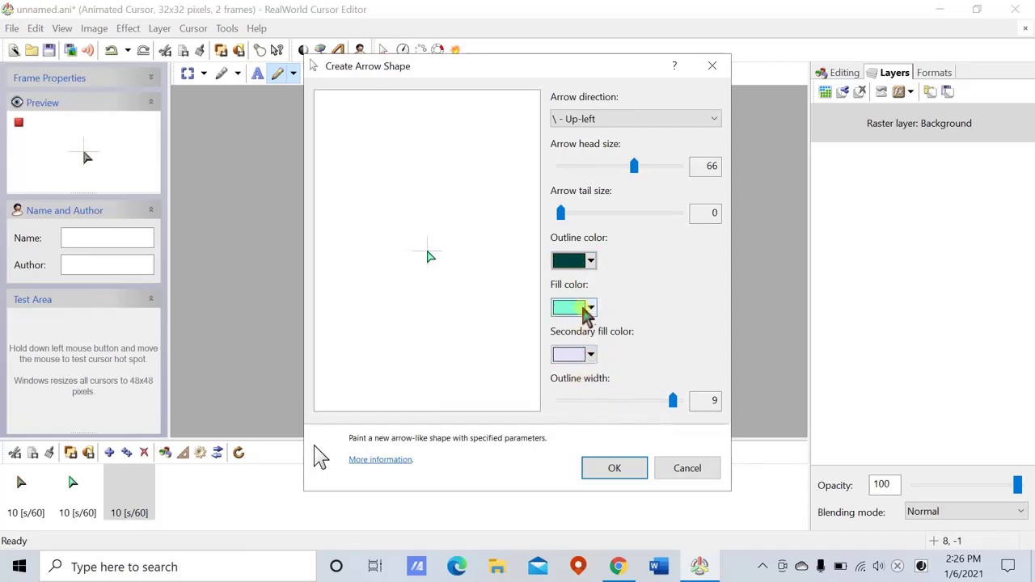
{"action": "left_click", "coordinate": [603, 468]}
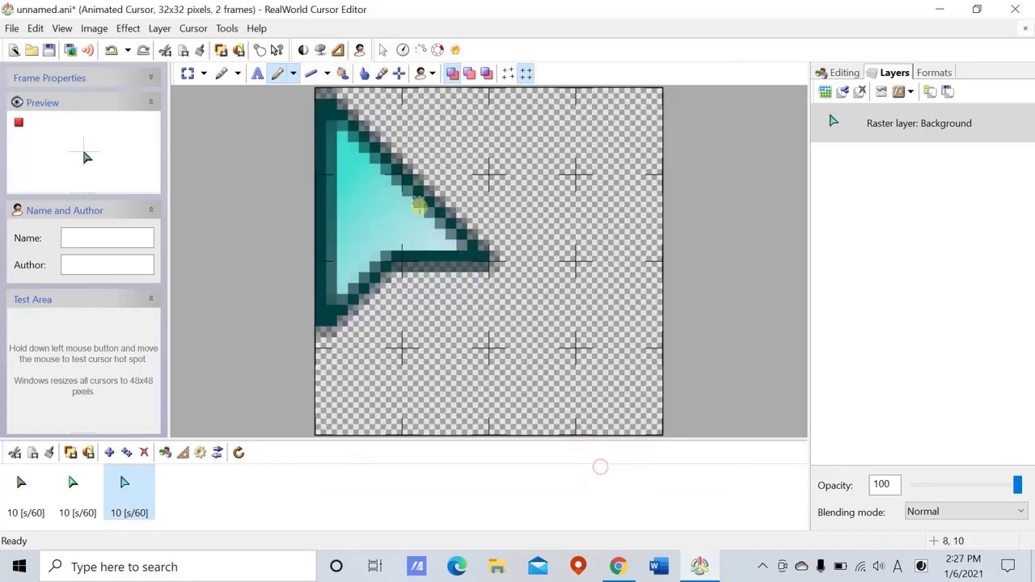
{"action": "left_click", "coordinate": [338, 50]}
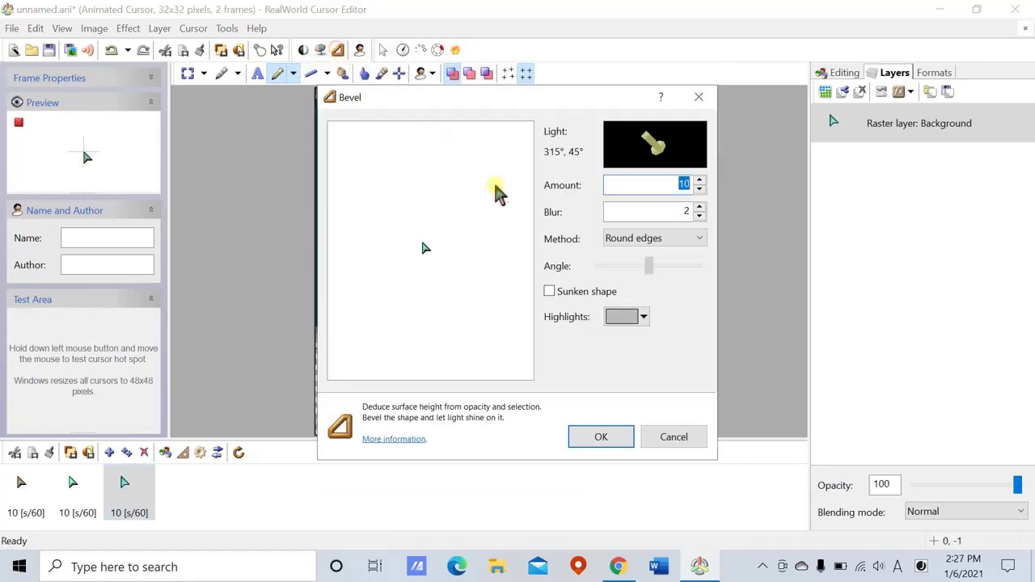
{"action": "left_click", "coordinate": [601, 436]}
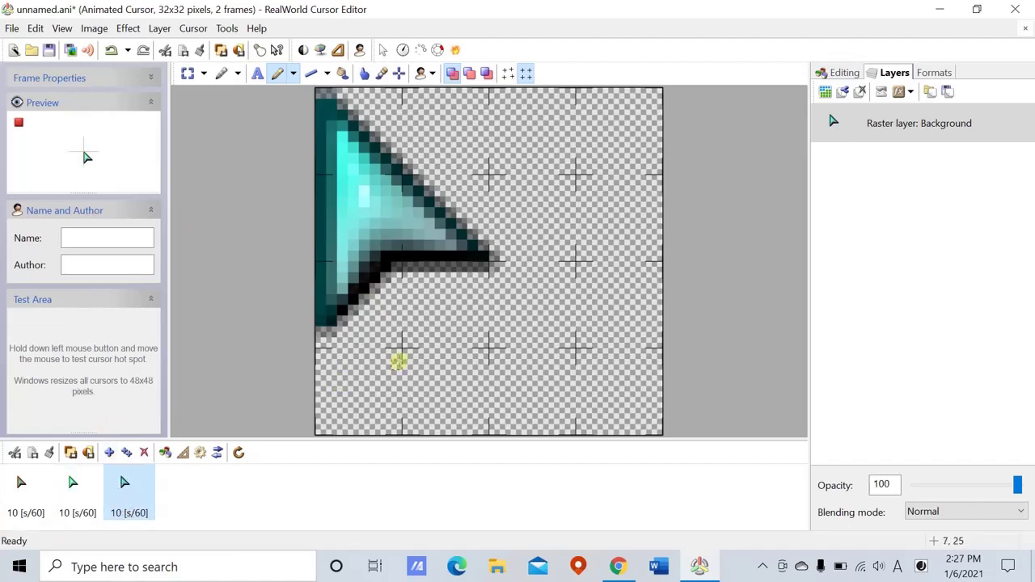
- Add a fourth frame with an arrow in dark purple outline and grayish-blue fill, and bevel it with Round edges
{"action": "left_click", "coordinate": [110, 453]}
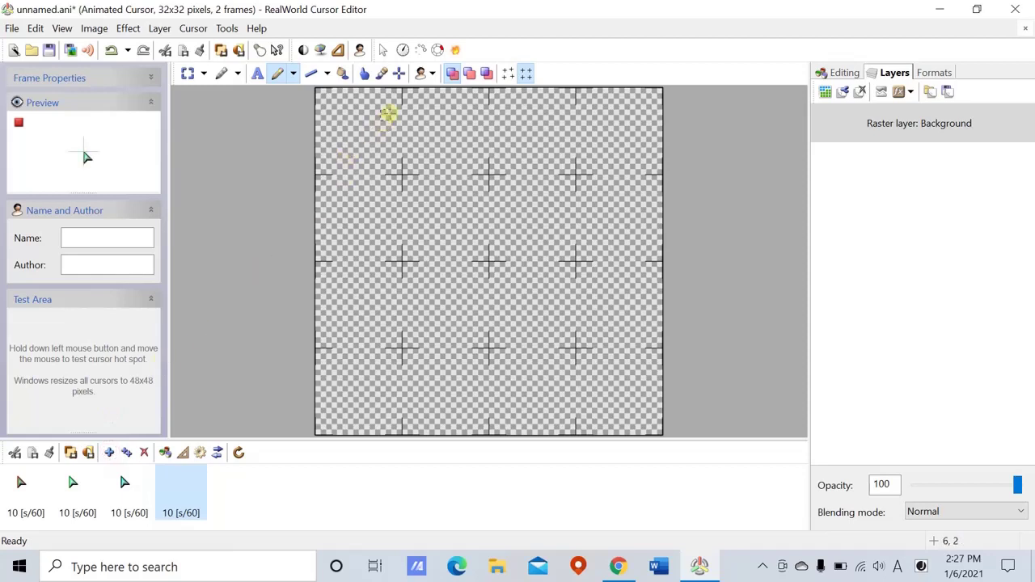
{"action": "left_click", "coordinate": [384, 51]}
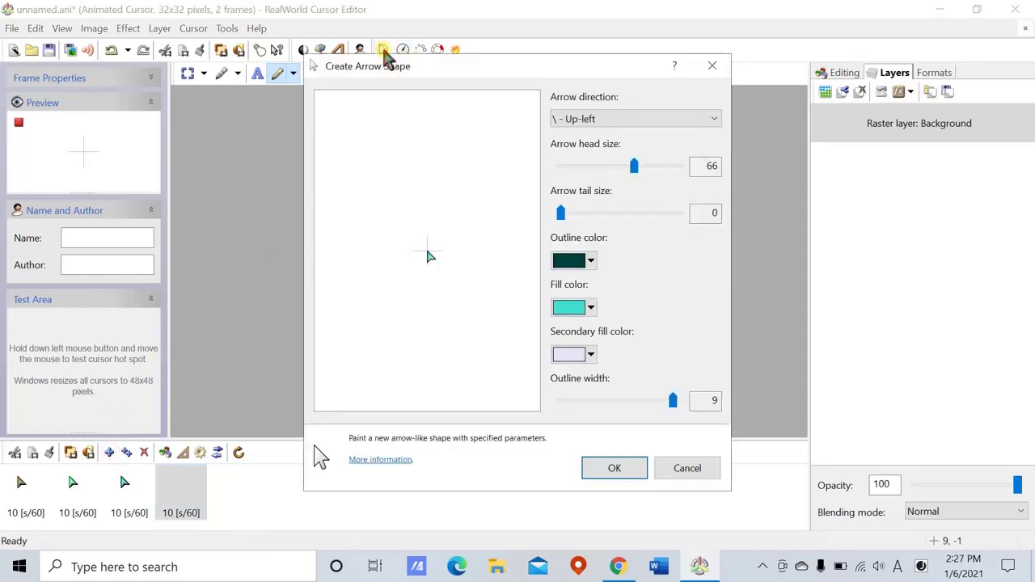
{"action": "left_click", "coordinate": [591, 261]}
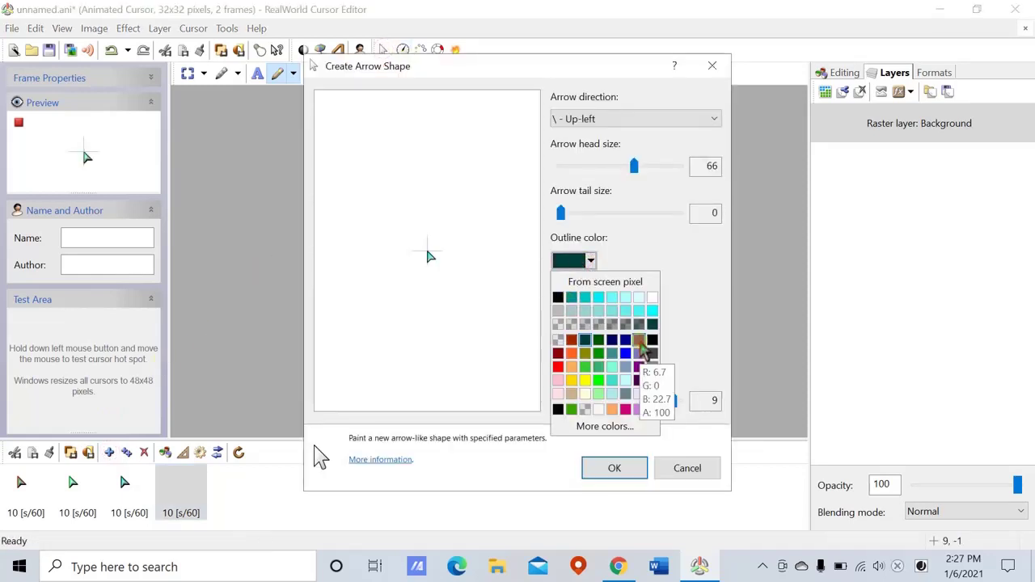
{"action": "left_click", "coordinate": [639, 340]}
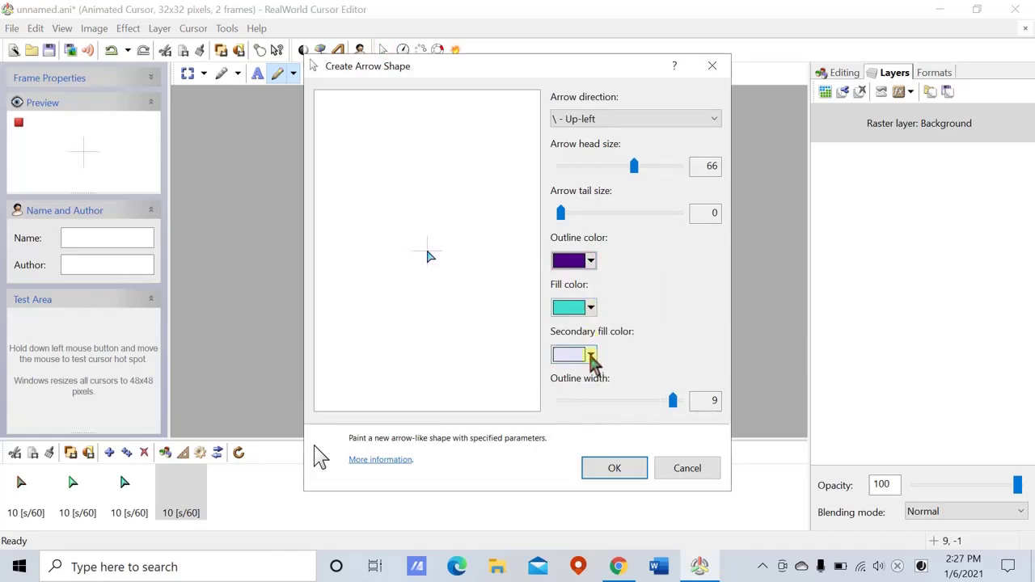
{"action": "left_click", "coordinate": [591, 310]}
{"action": "left_click", "coordinate": [619, 474]}
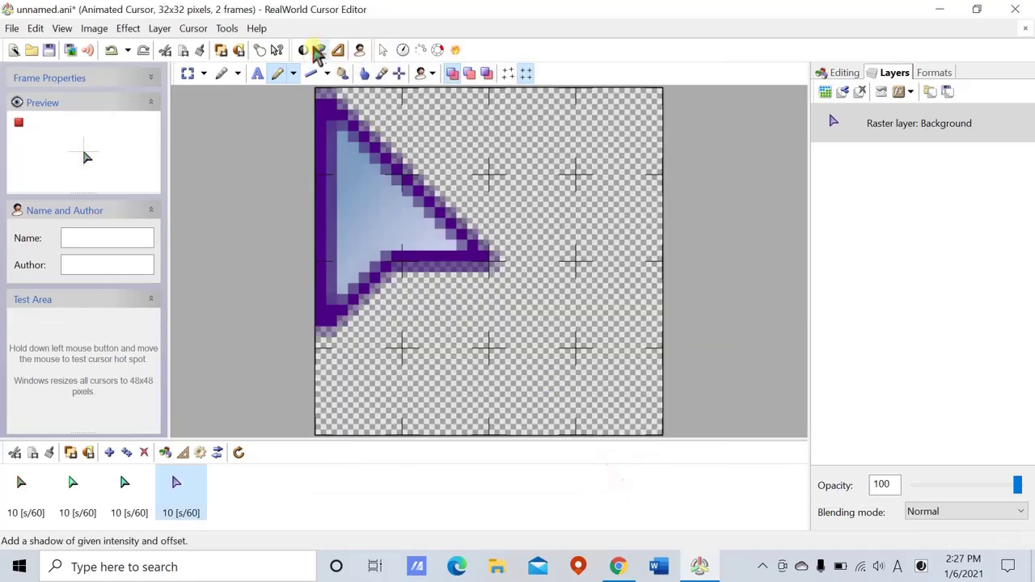
{"action": "left_click", "coordinate": [338, 52]}
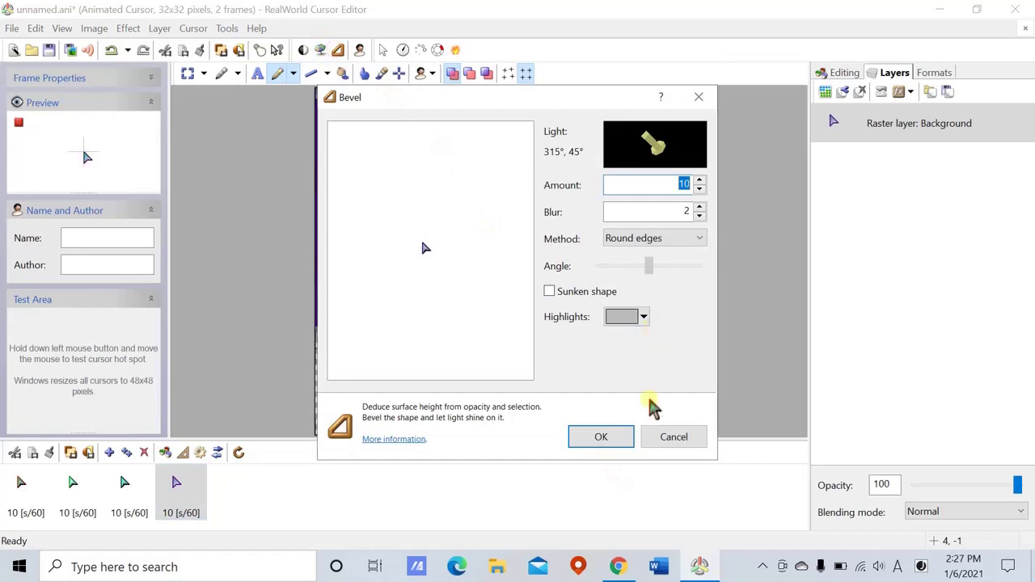
{"action": "left_click", "coordinate": [602, 436]}
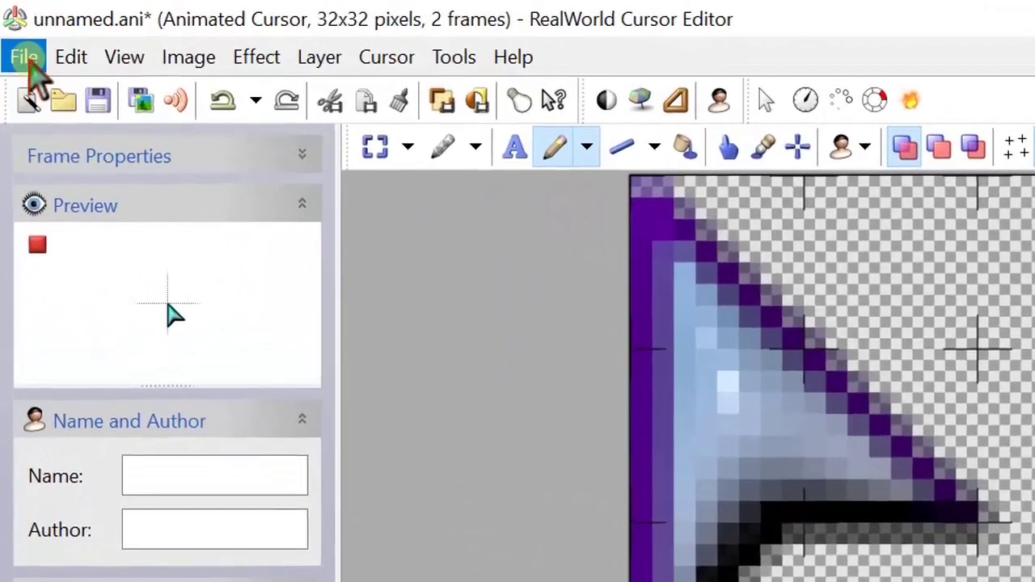
- Start saving the cursor as a new animated cursor file and name it animated.ani
{"action": "left_click", "coordinate": [12, 29]}
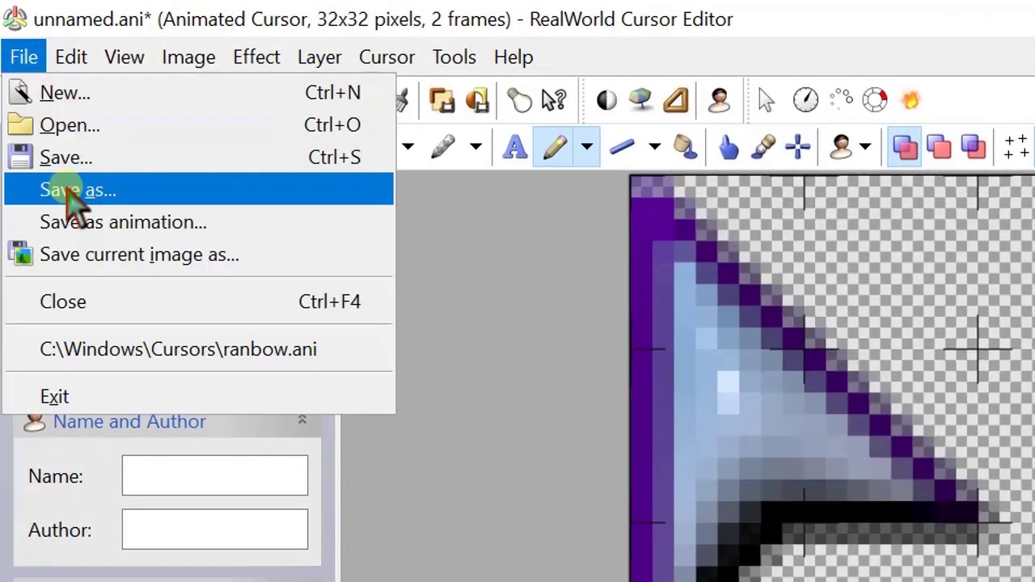
{"action": "left_click", "coordinate": [77, 202]}
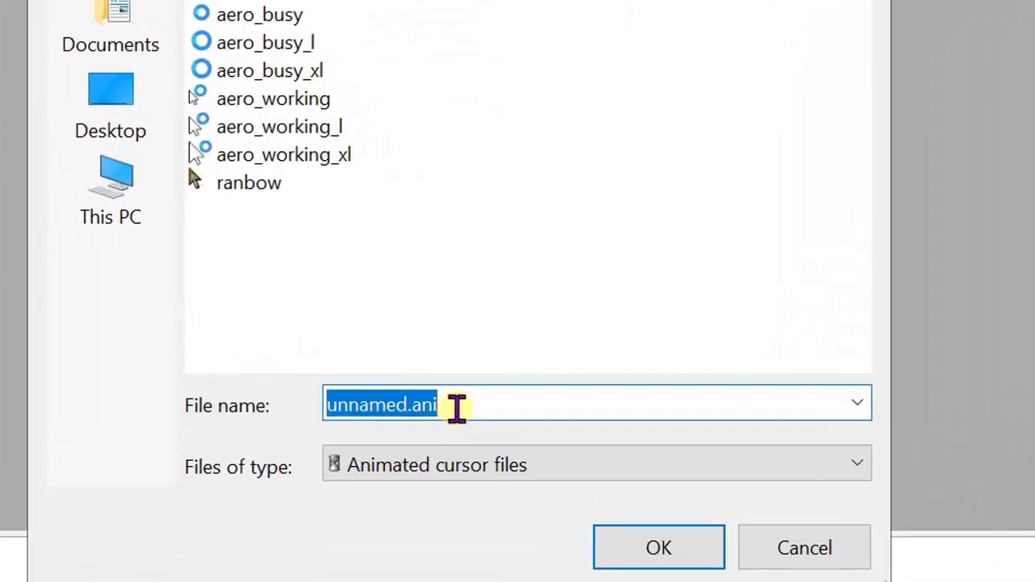
{"action": "left_click", "coordinate": [516, 376]}
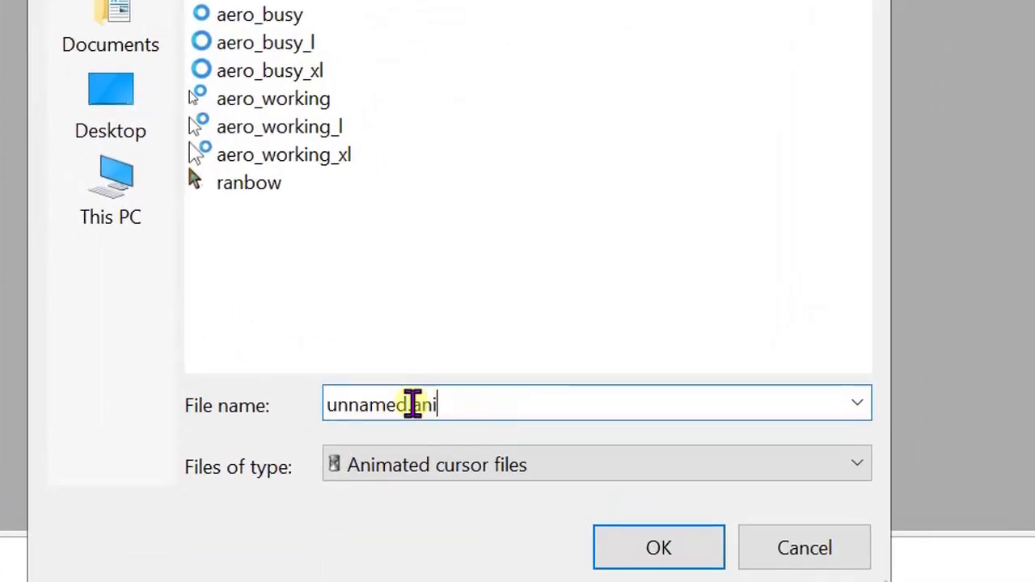
{"action": "left_click_drag", "start_coordinate": [409, 405], "coordinate": [315, 407]}
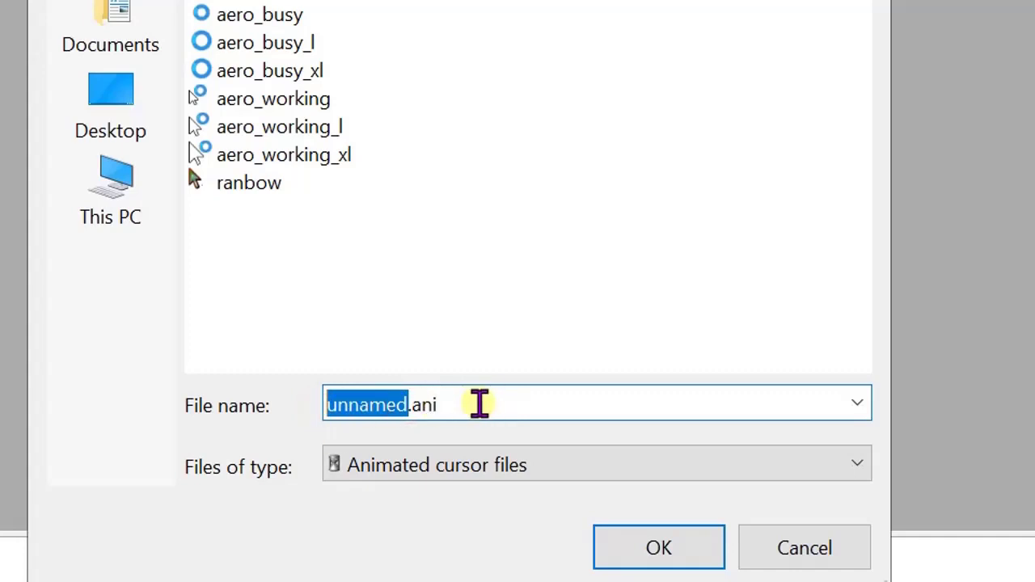
{"action": "type", "text": "animated"}
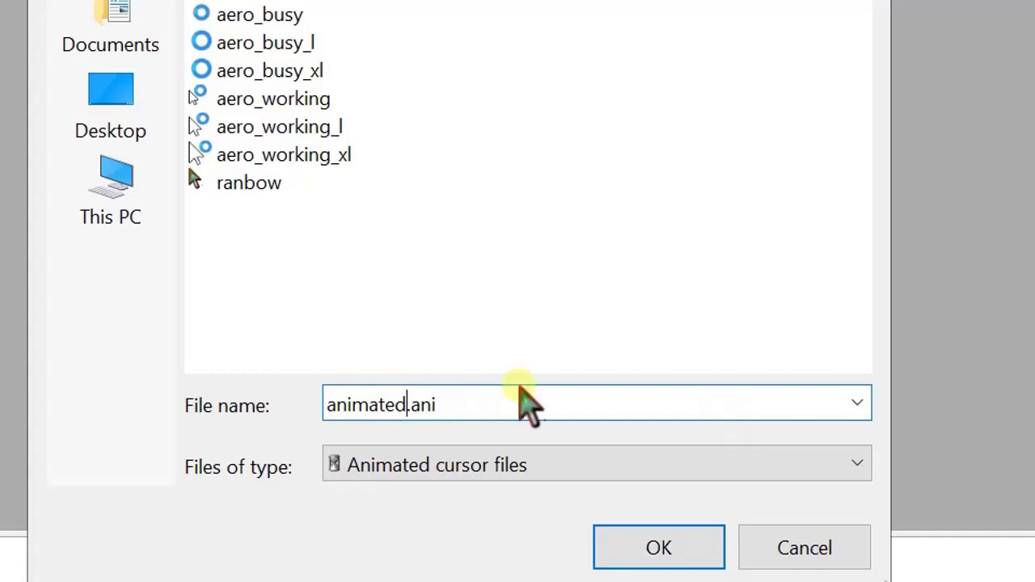
- Save the cursor file in the Cursors folder inside Windows on drive C: and close the cursor editor
{"action": "left_click", "coordinate": [109, 212]}
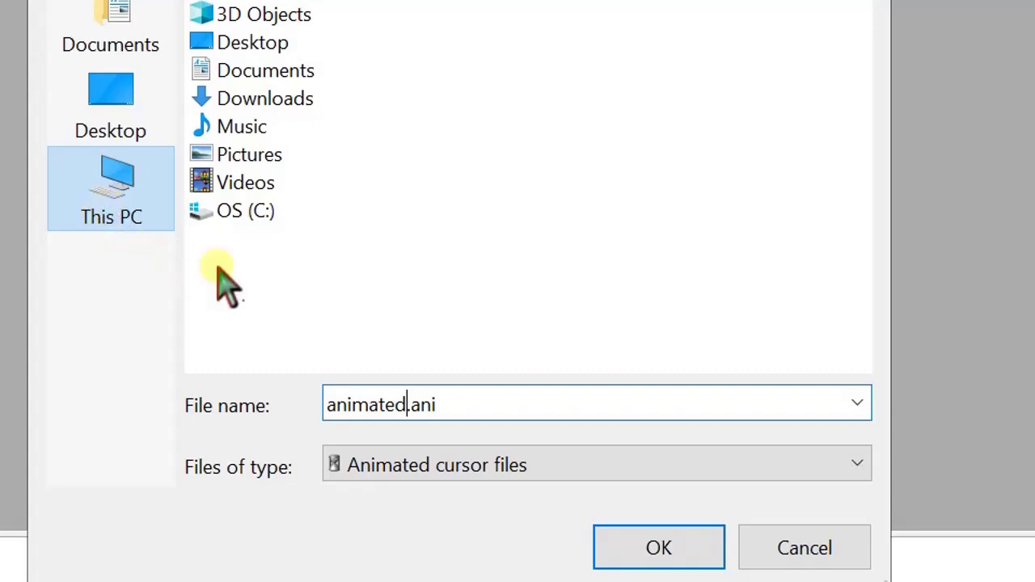
{"action": "double_click", "coordinate": [243, 217]}
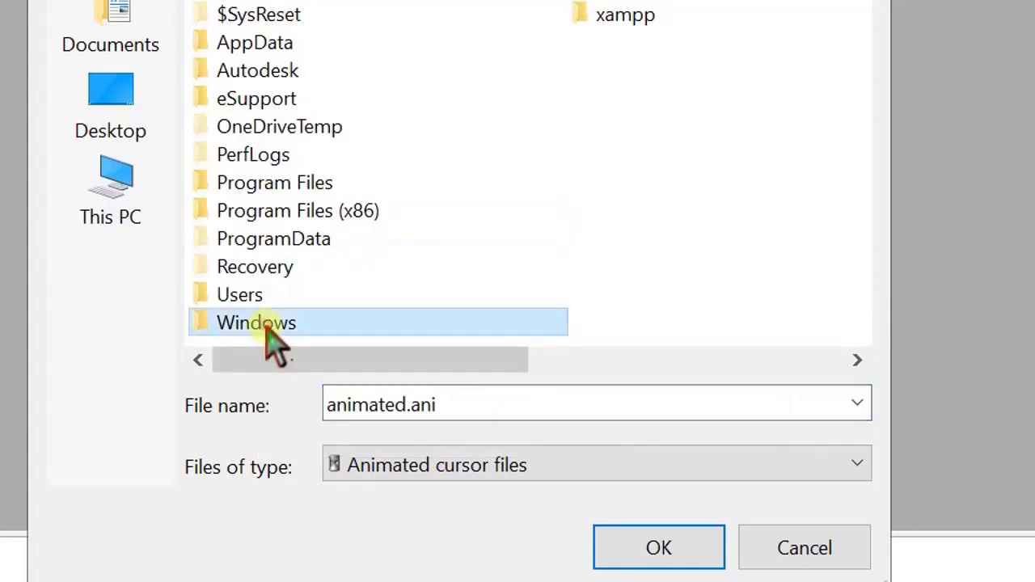
{"action": "double_click", "coordinate": [267, 330]}
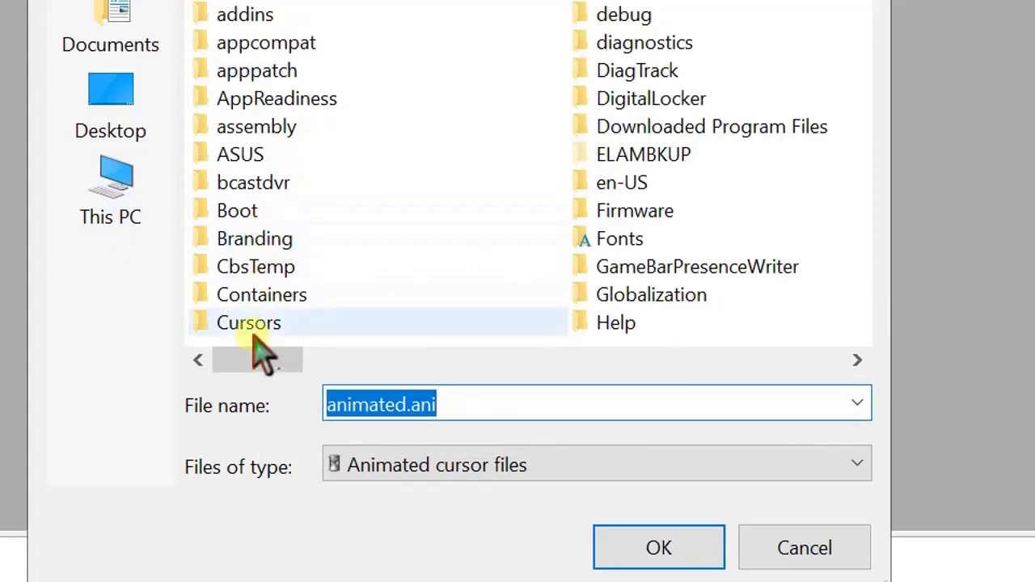
{"action": "double_click", "coordinate": [272, 325]}
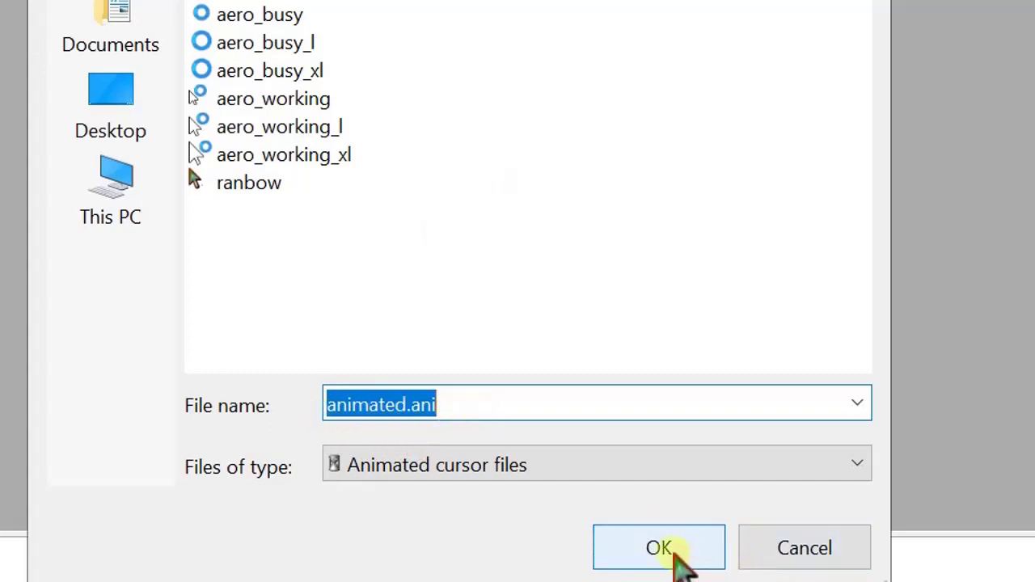
{"action": "left_click", "coordinate": [678, 555]}
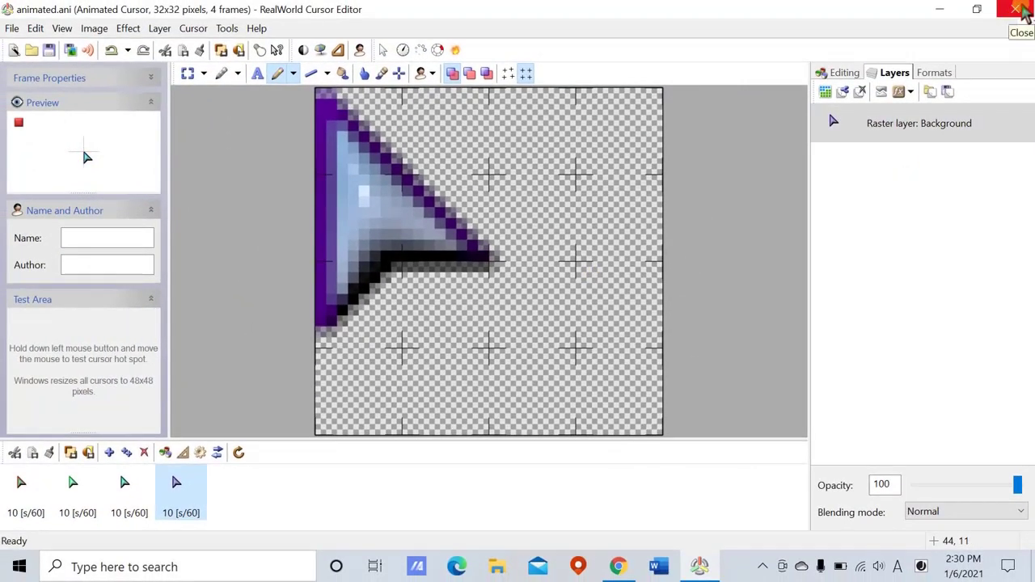
{"action": "left_click", "coordinate": [1022, 10]}
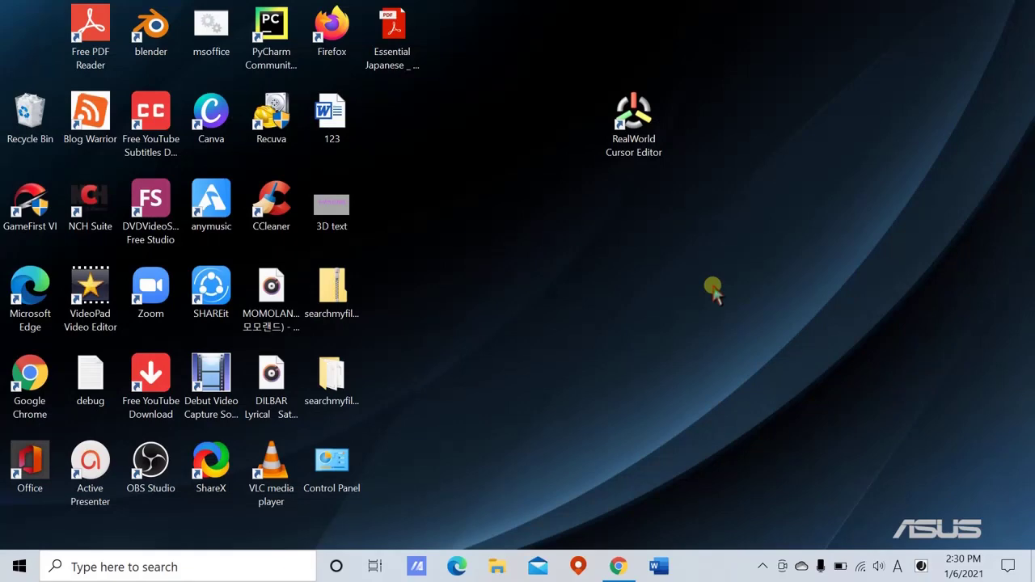
- Open the Ease of Access category in Windows Settings
{"action": "left_click", "coordinate": [17, 570]}
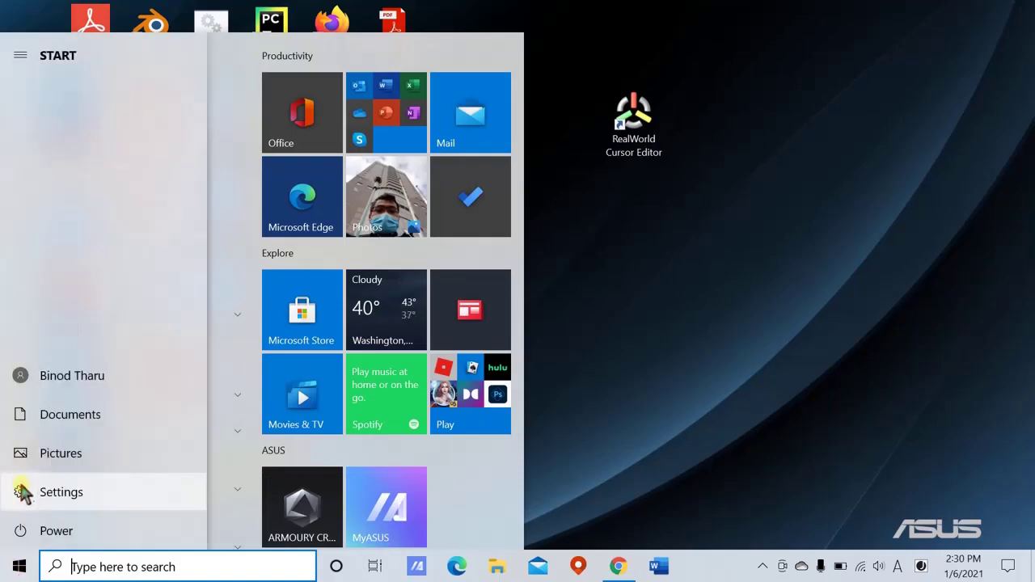
{"action": "left_click", "coordinate": [19, 495]}
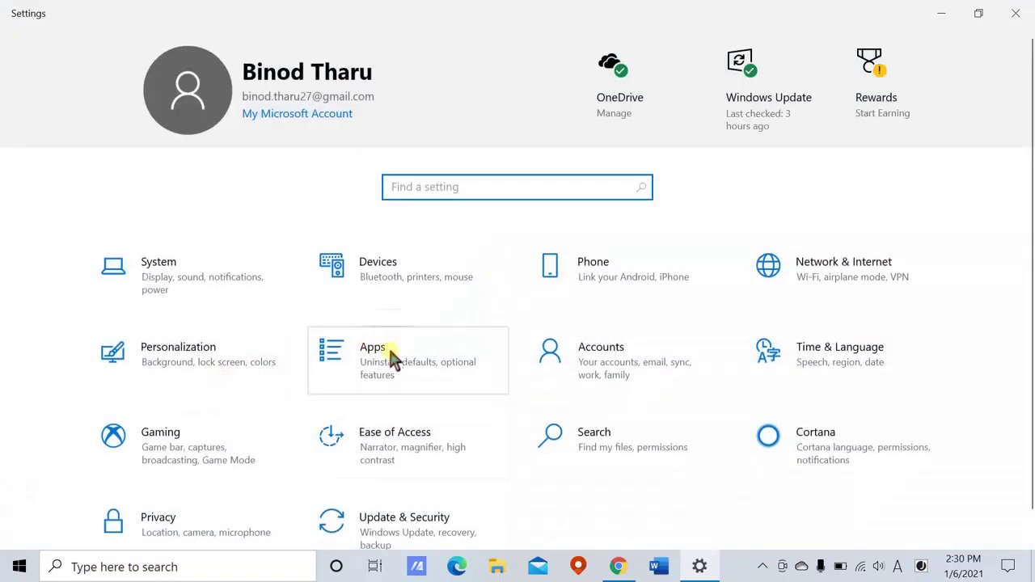
{"action": "scroll", "coordinate": [397, 405], "scroll_direction": "down", "scroll_amount": 1}
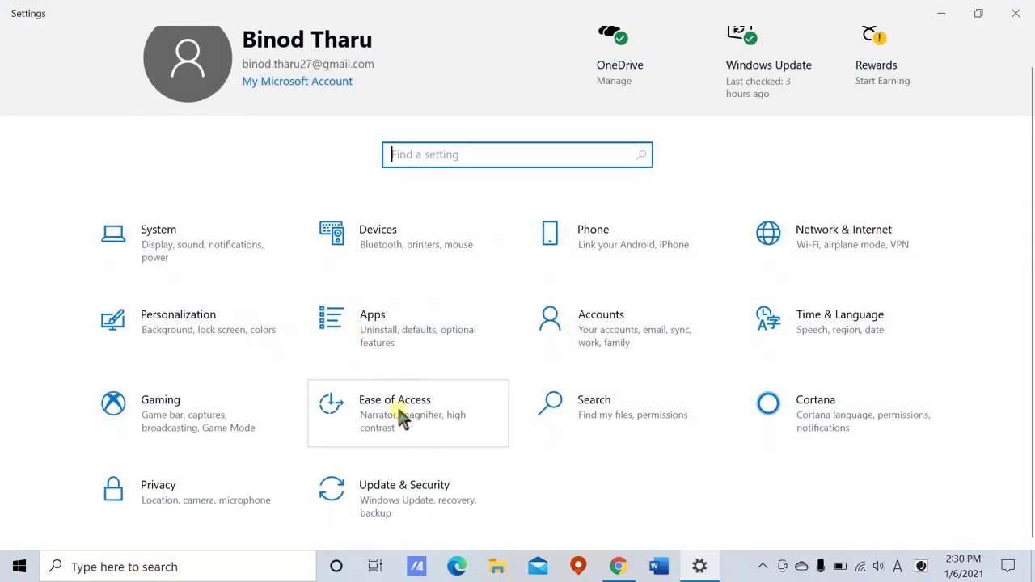
{"action": "left_click", "coordinate": [398, 409]}
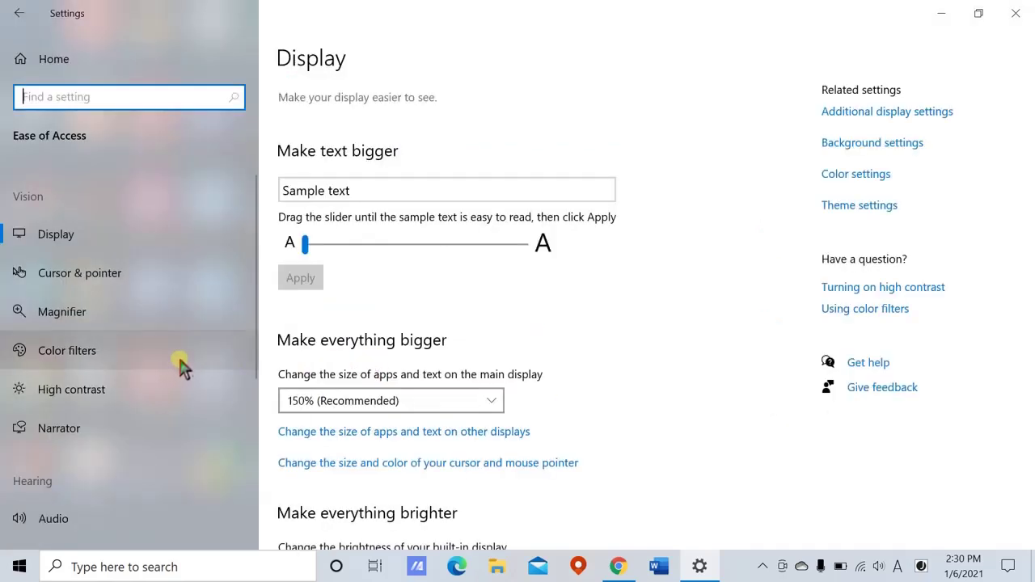
- Go through the Ease of Access mouse settings and the other mouse options to the Pointers page of Mouse Properties
{"action": "scroll", "coordinate": [181, 363], "scroll_direction": "down", "scroll_amount": 1}
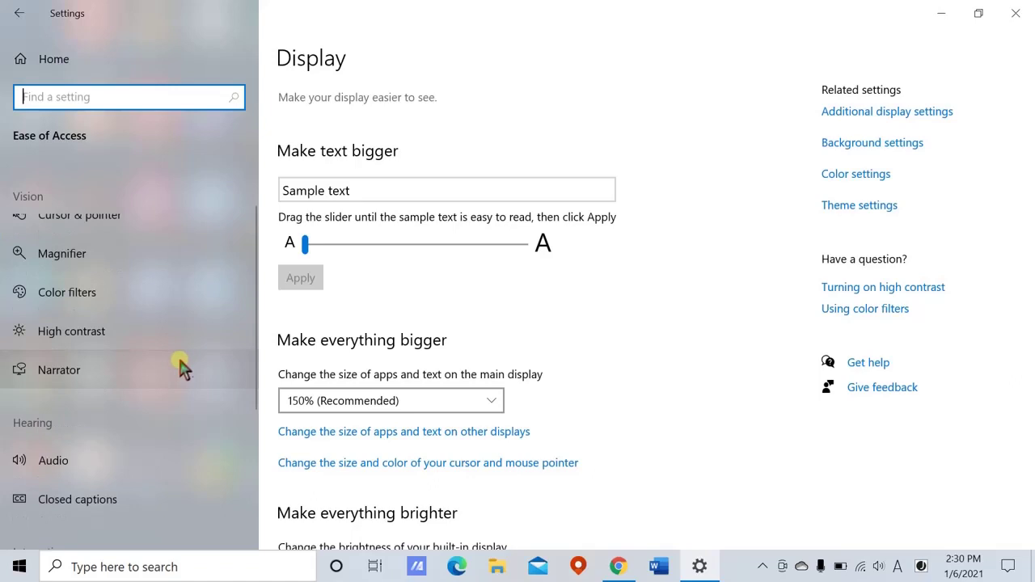
{"action": "scroll", "coordinate": [178, 369], "scroll_direction": "down", "scroll_amount": 4}
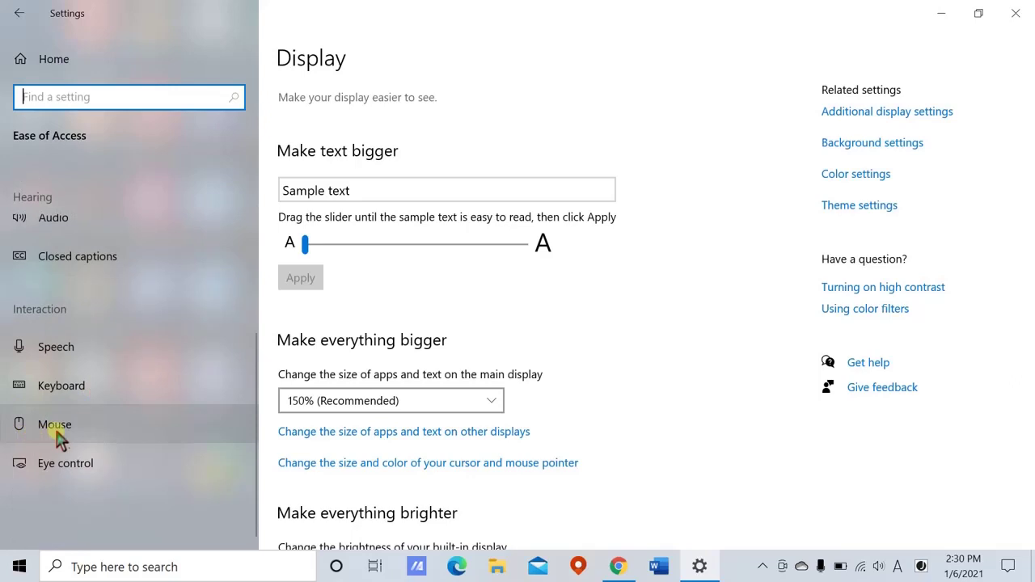
{"action": "left_click", "coordinate": [56, 434]}
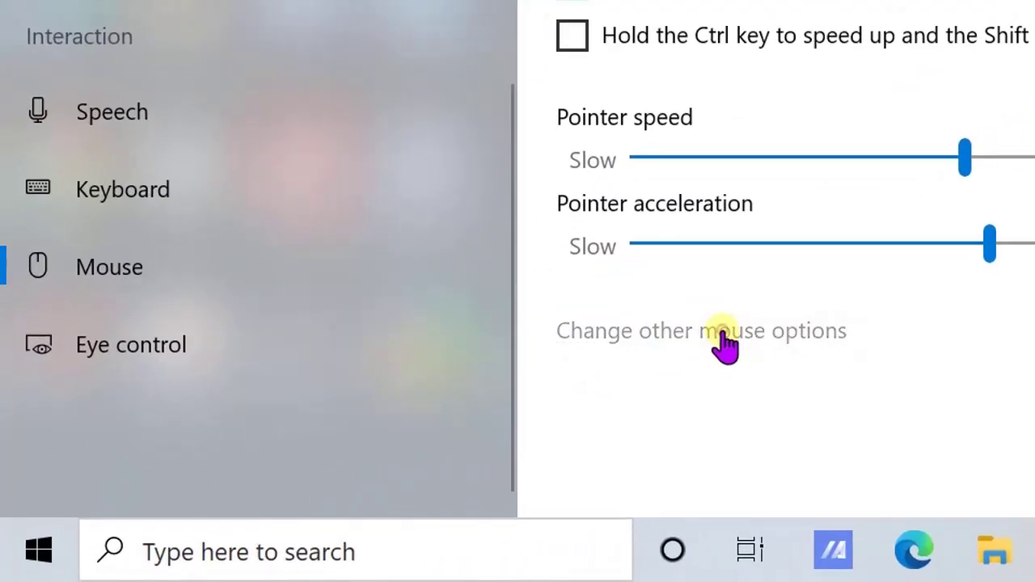
{"action": "left_click", "coordinate": [724, 339]}
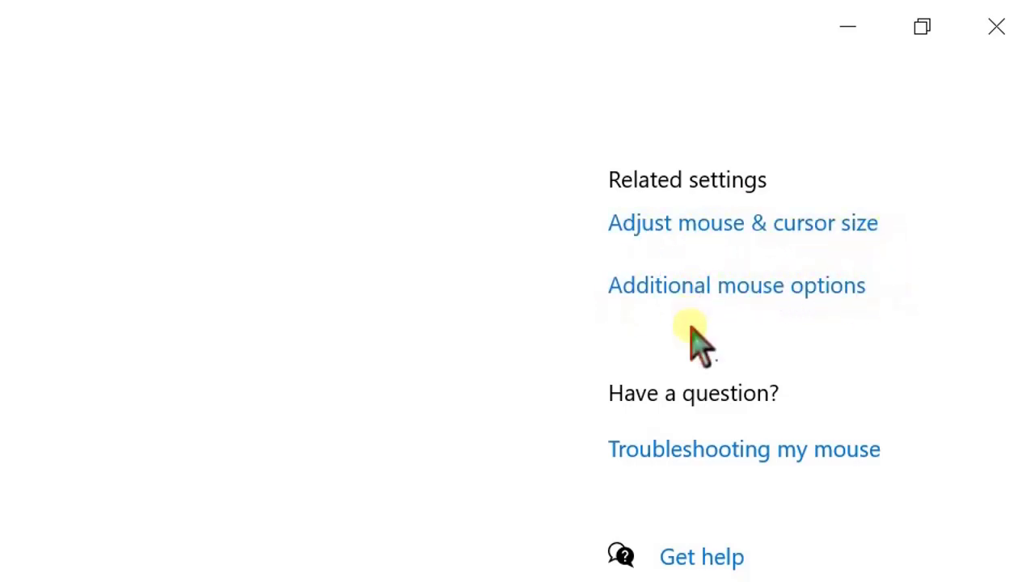
{"action": "left_click", "coordinate": [714, 293]}
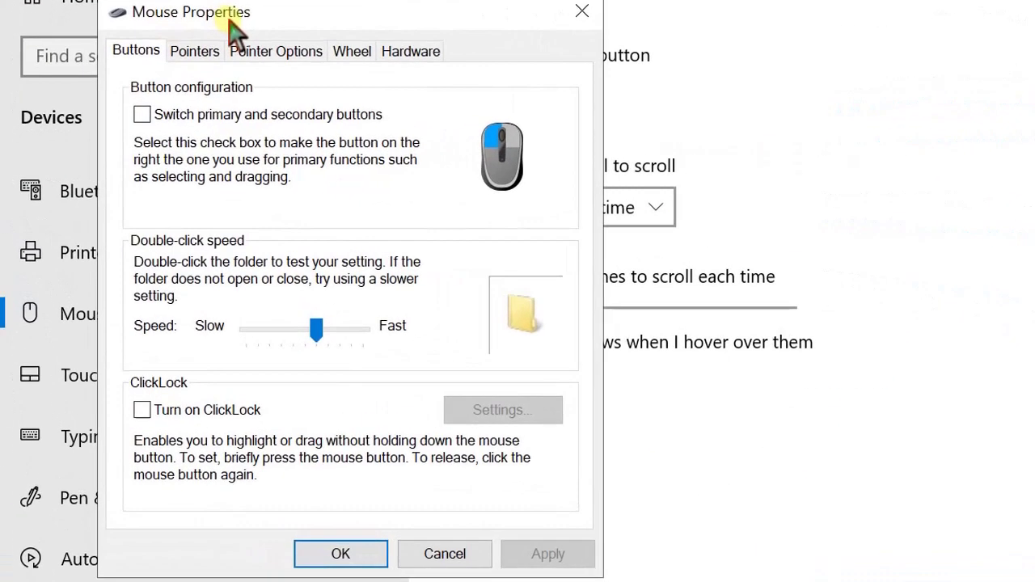
{"action": "left_click", "coordinate": [196, 53]}
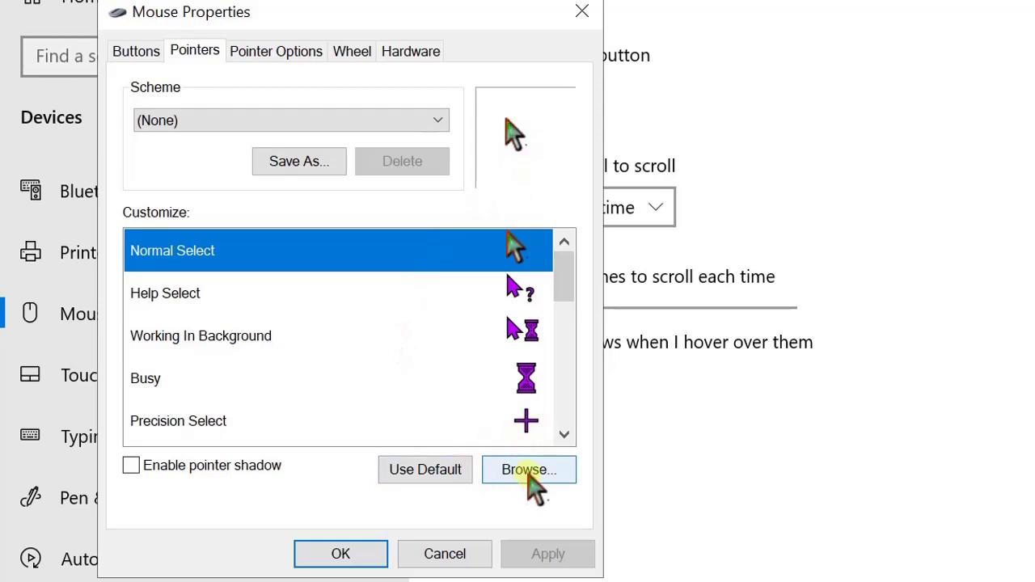
- Assign the animated cursor file from the Cursors folder to the Normal Select pointer, apply it and close Mouse Properties
{"action": "left_click", "coordinate": [527, 470]}
{"action": "scroll", "coordinate": [405, 358], "scroll_direction": "down", "scroll_amount": 6}
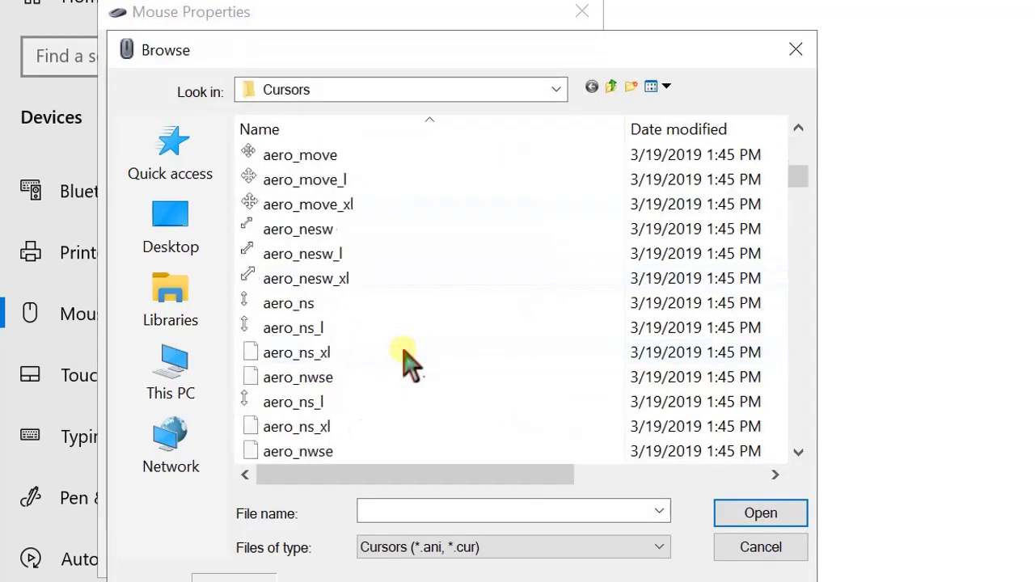
{"action": "scroll", "coordinate": [409, 364], "scroll_direction": "down", "scroll_amount": 20}
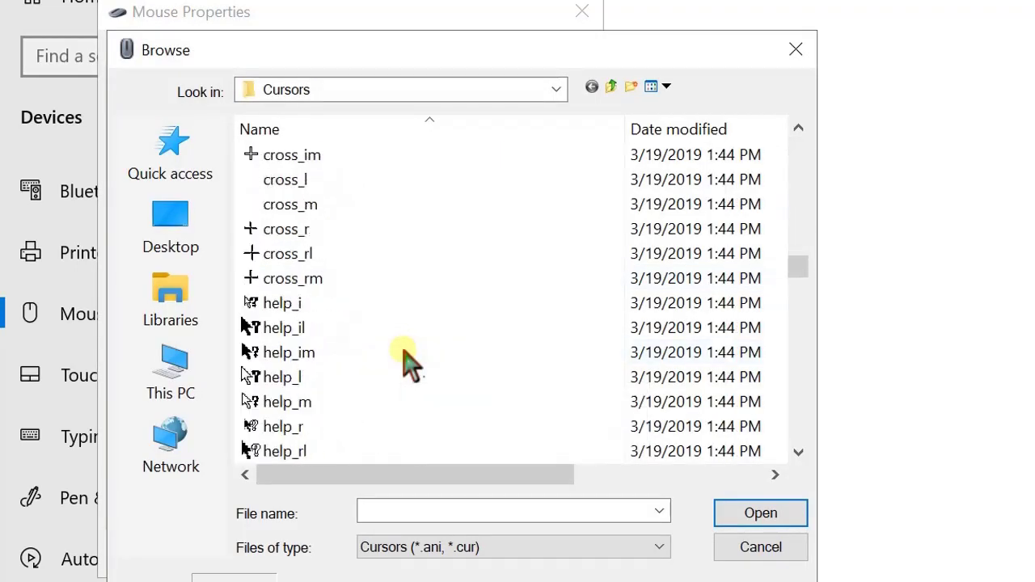
{"action": "scroll", "coordinate": [405, 363], "scroll_direction": "down", "scroll_amount": 20}
{"action": "scroll", "coordinate": [405, 363], "scroll_direction": "up", "scroll_amount": 20}
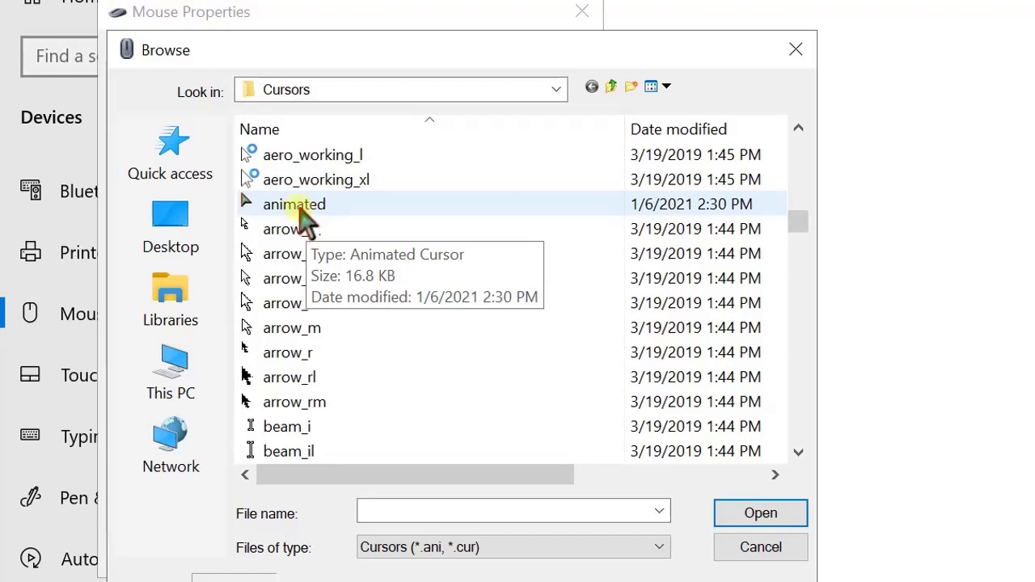
{"action": "left_click", "coordinate": [299, 212]}
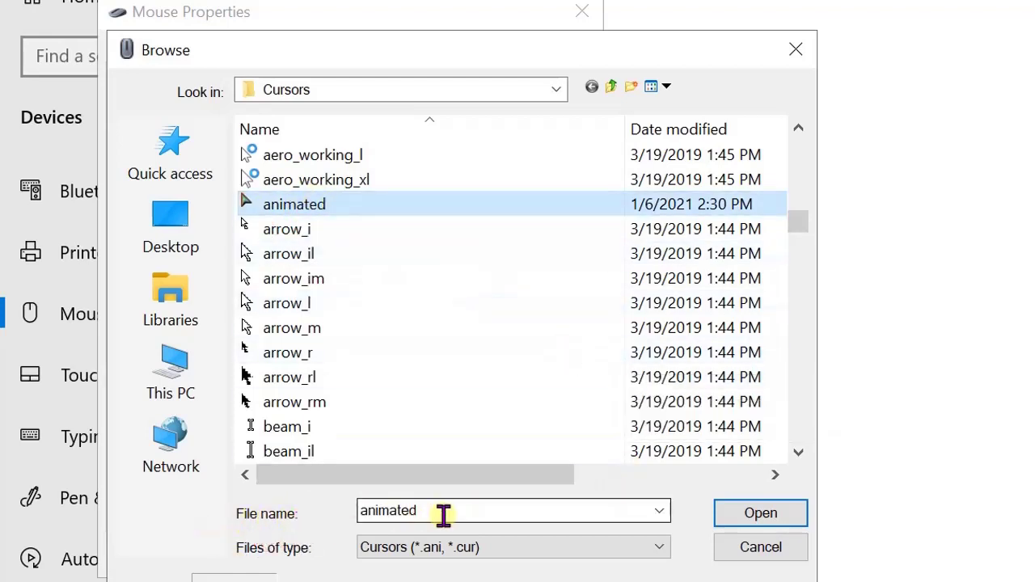
{"action": "left_click", "coordinate": [758, 512]}
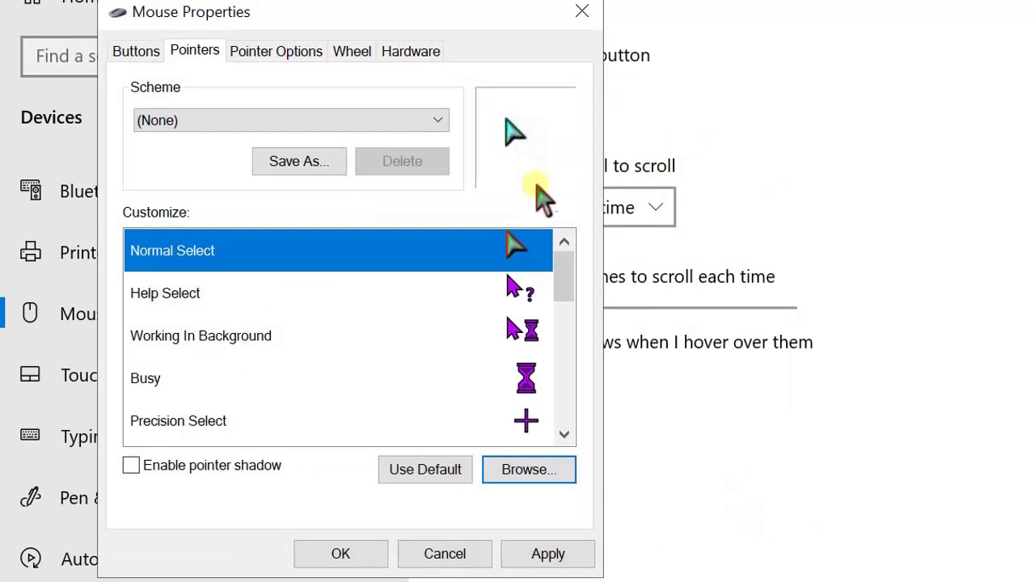
{"action": "left_click", "coordinate": [550, 558]}
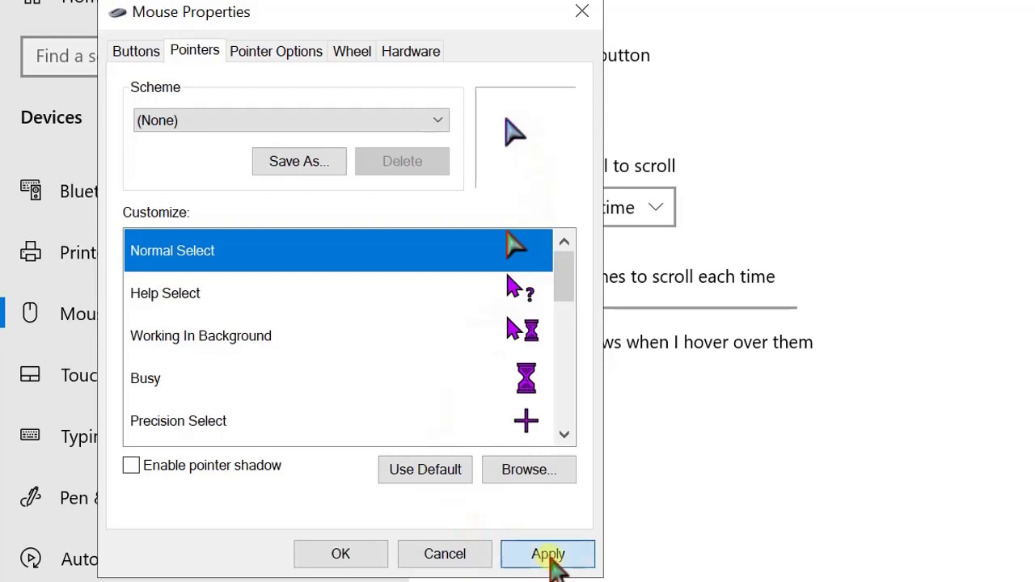
{"action": "key", "text": "Return"}
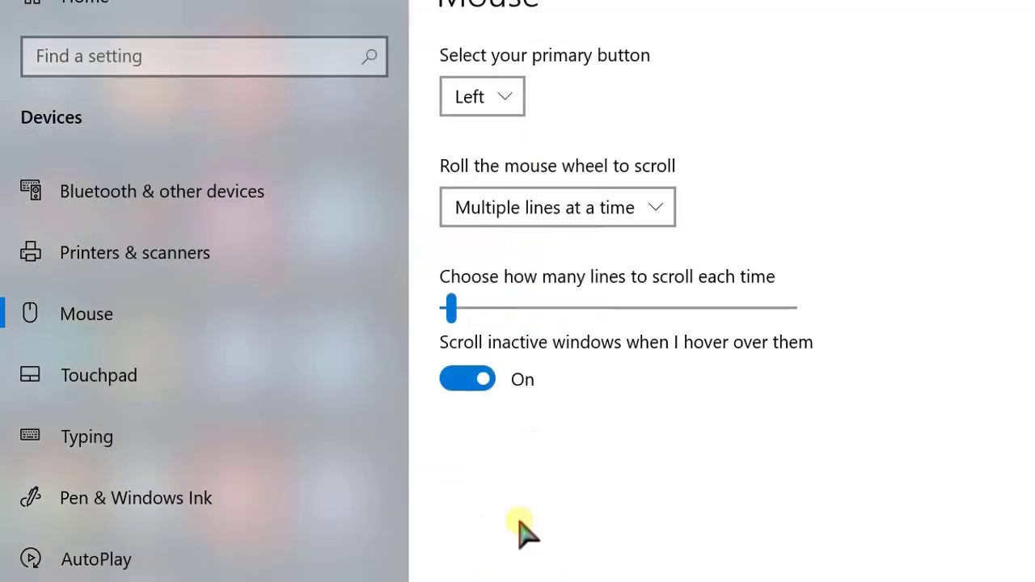